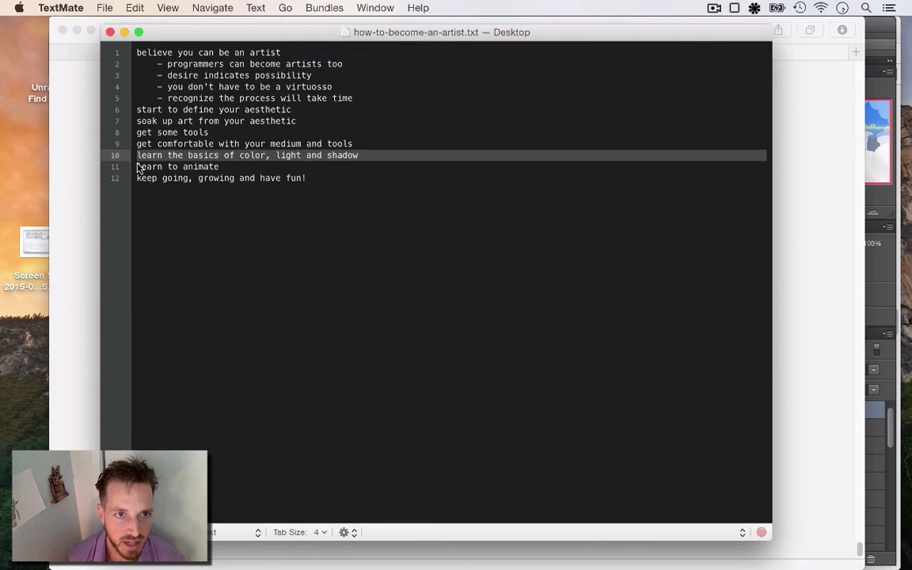
Select the last three note lines and the colour, light and shadow line, then deselect without editing
left_click_drag(138, 169, 188, 257)
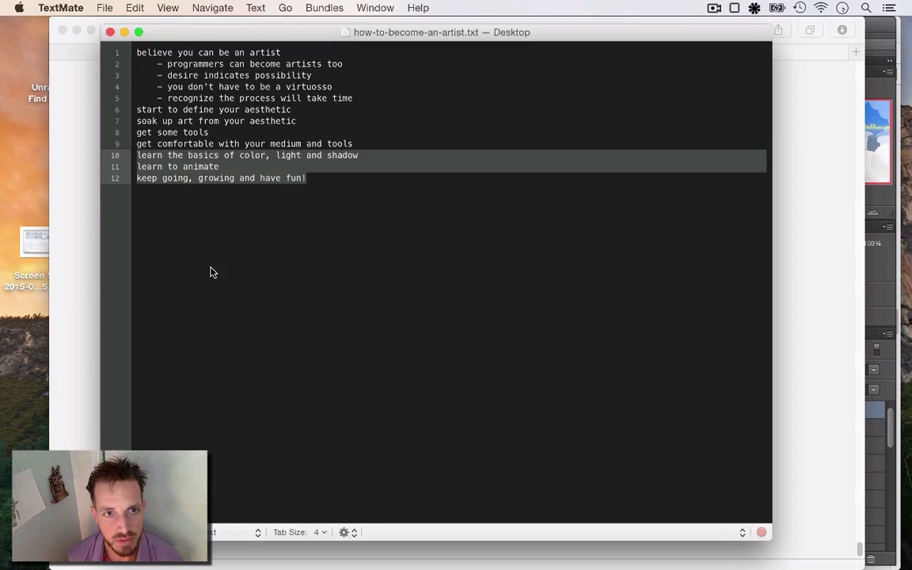
left_click(179, 199)
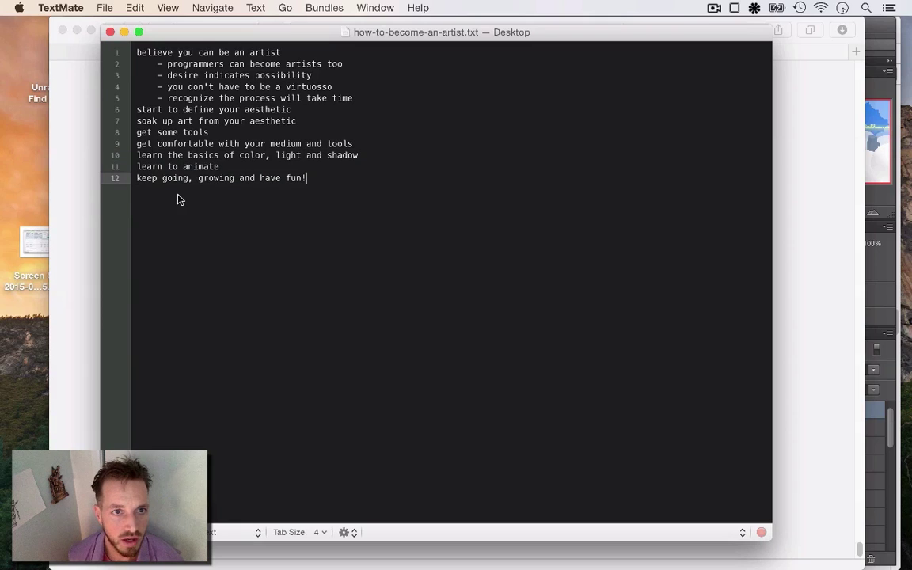
left_click_drag(139, 157, 140, 167)
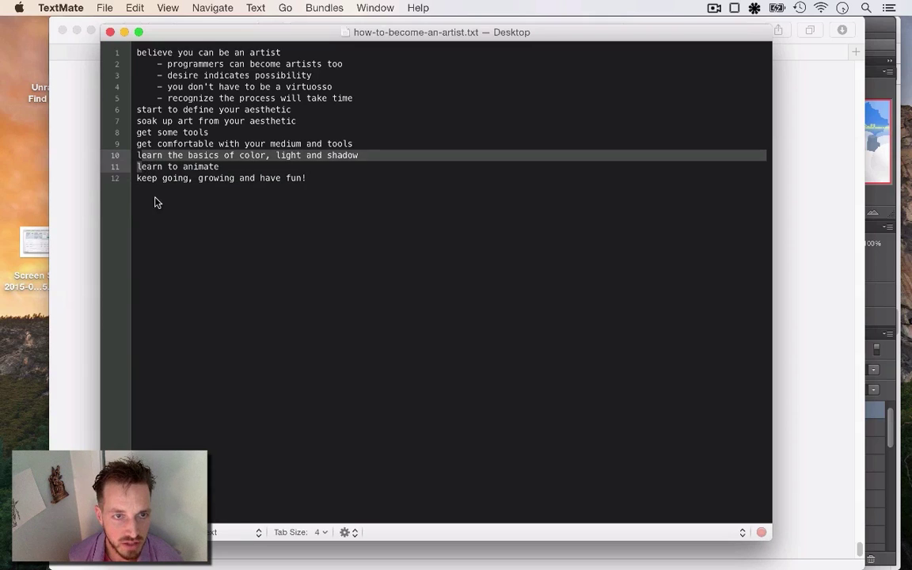
left_click(147, 184)
left_click(131, 155)
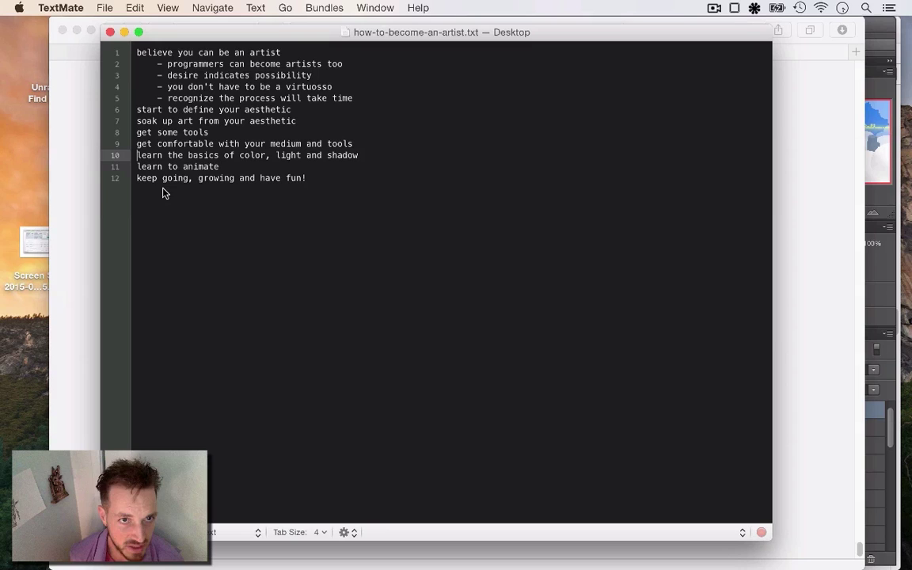
Switch to Safari and load the Sycra channel at youtube.com/sycra from the address-bar suggestion
key("super+Tab")
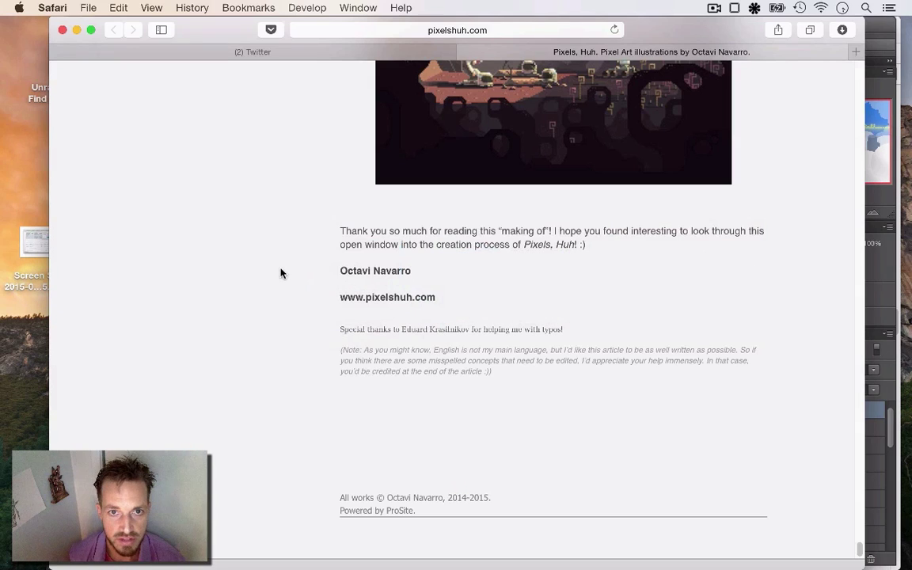
key("super+l")
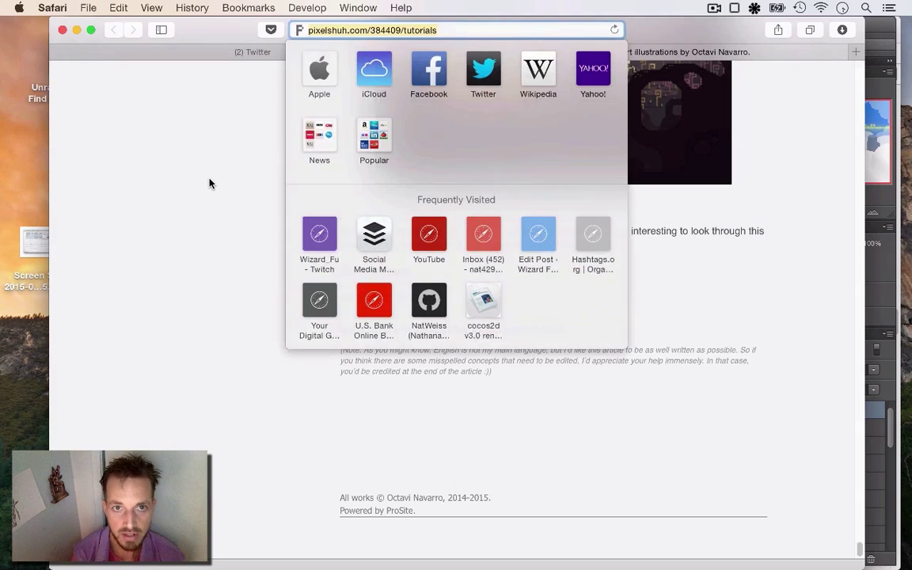
type("you")
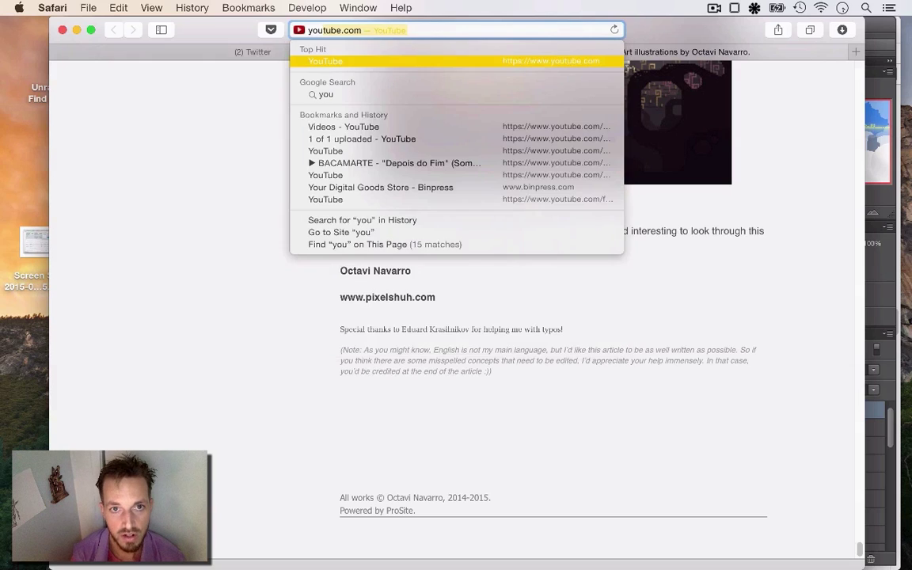
type("sy")
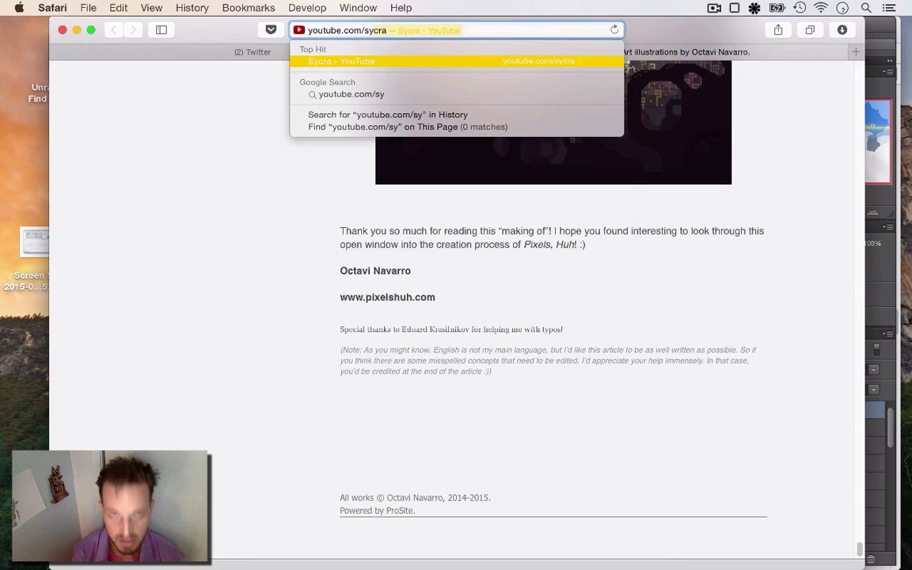
key("Return")
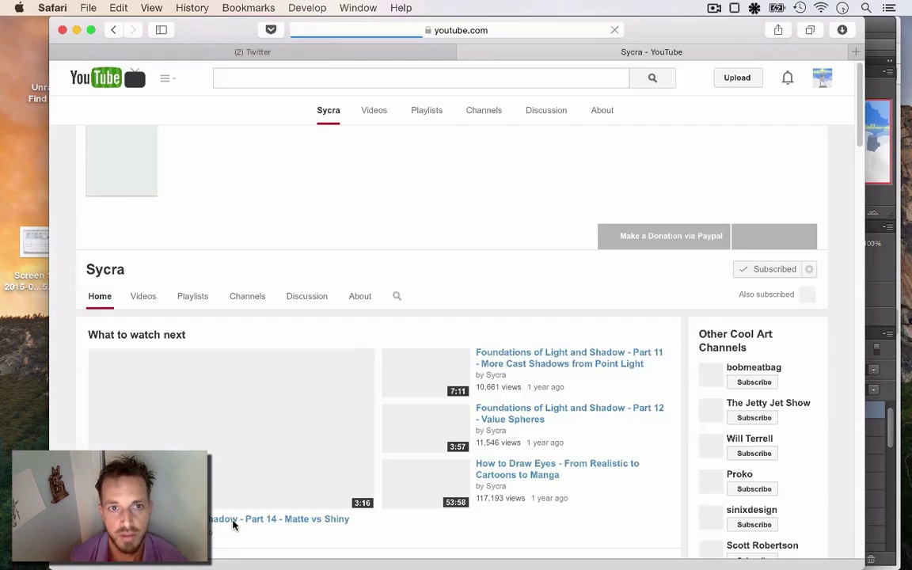
Close the Twitter tab, leaving only the Sycra channel page, and dismiss the address suggestions
scroll(278, 495, "down", 1)
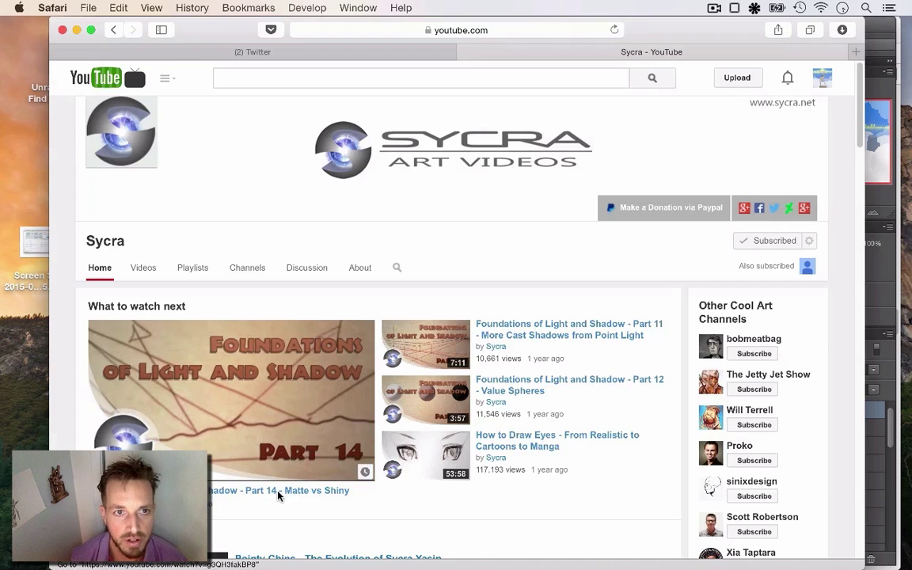
left_click(60, 52)
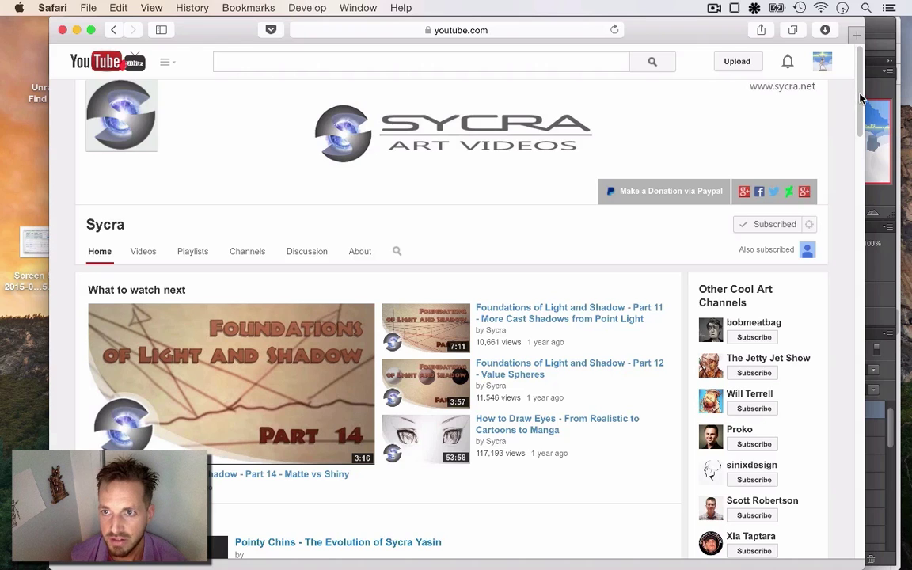
scroll(862, 99, "down", 5)
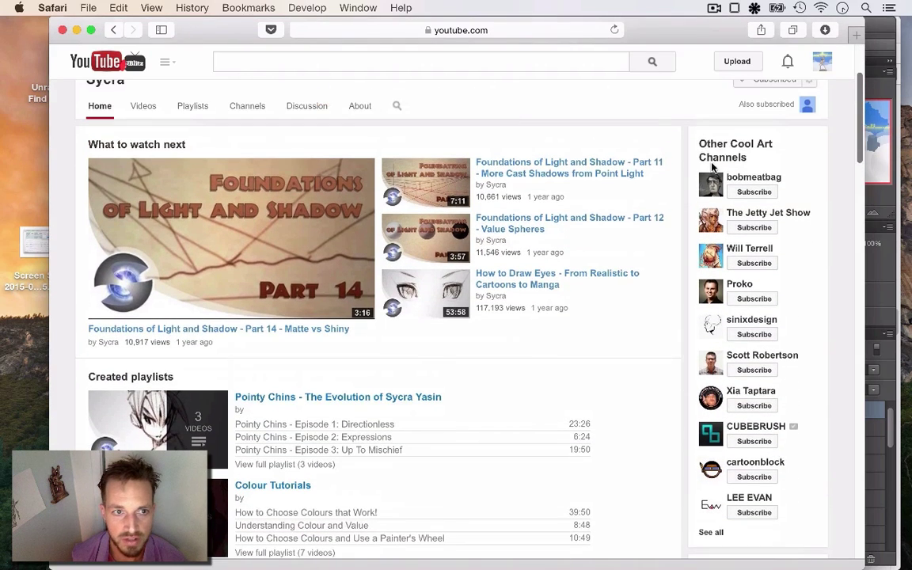
left_click(504, 30)
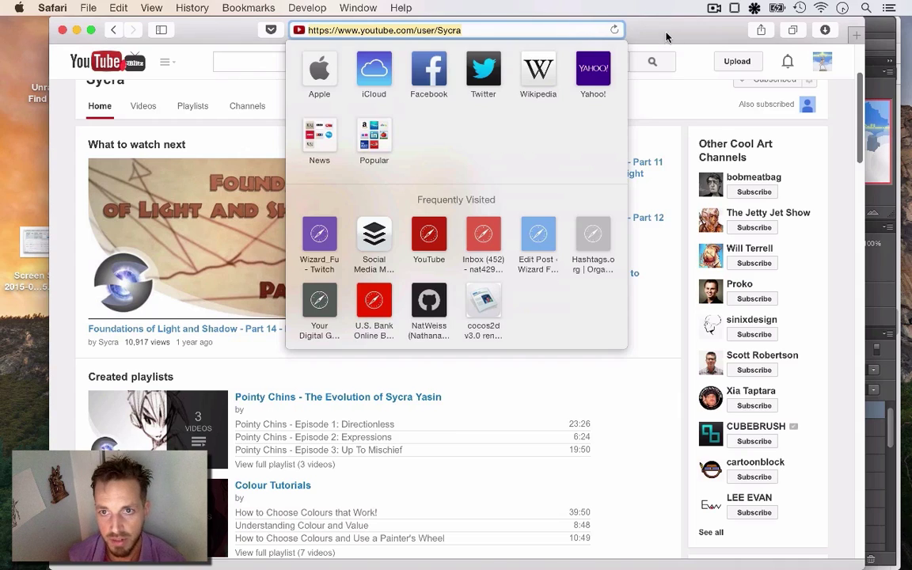
key("Escape")
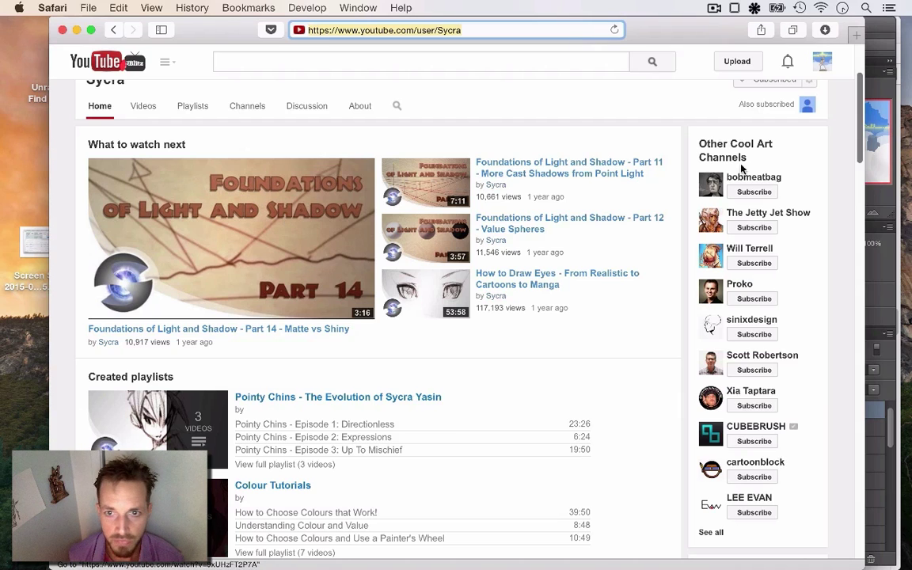
Scroll through the Sycra channel page and its videos
scroll(855, 115, "down", 1)
mouse_move(856, 115)
left_mouse_down()
mouse_move(852, 265)
mouse_move(839, 259)
left_mouse_up()
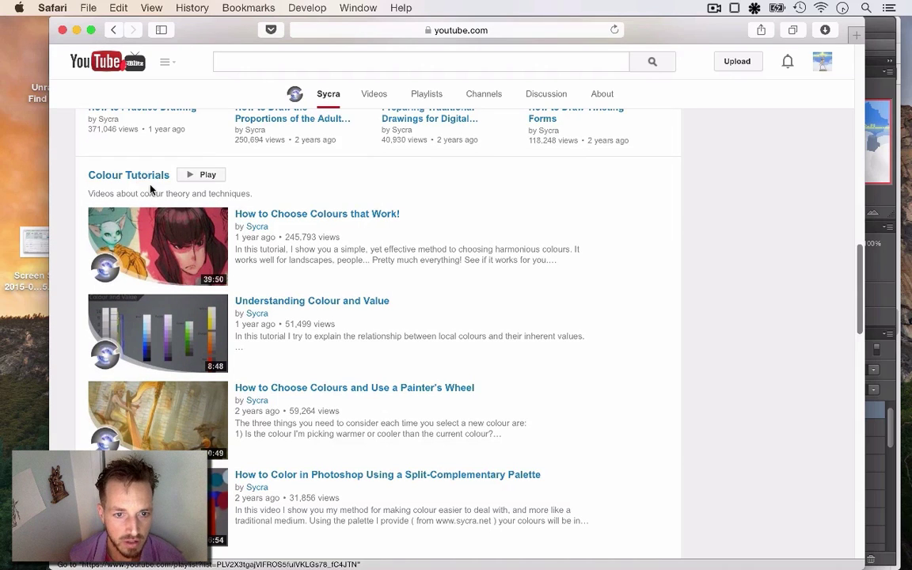
scroll(831, 276, "down", 10)
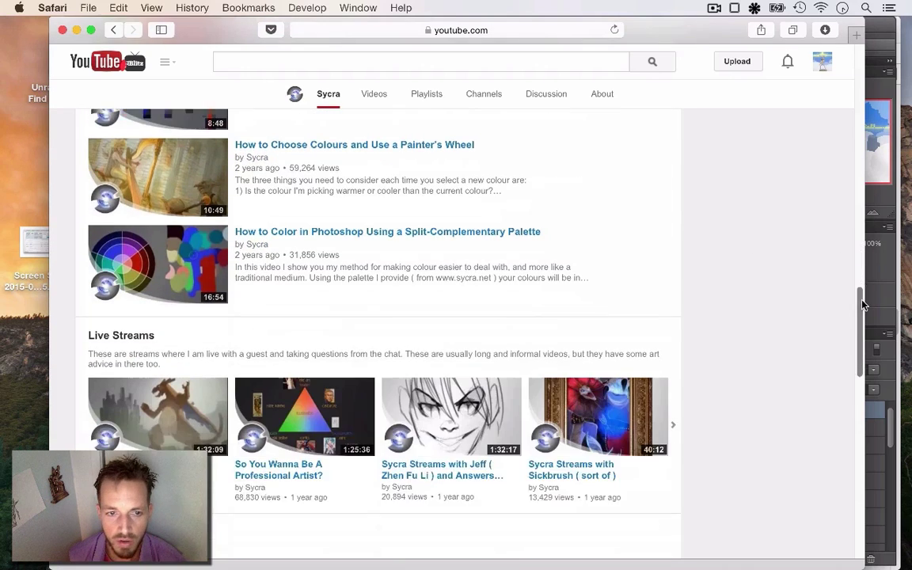
mouse_move(866, 327)
left_mouse_down()
mouse_move(897, 485)
mouse_move(849, 297)
left_mouse_up()
scroll(792, 301, "down", 2)
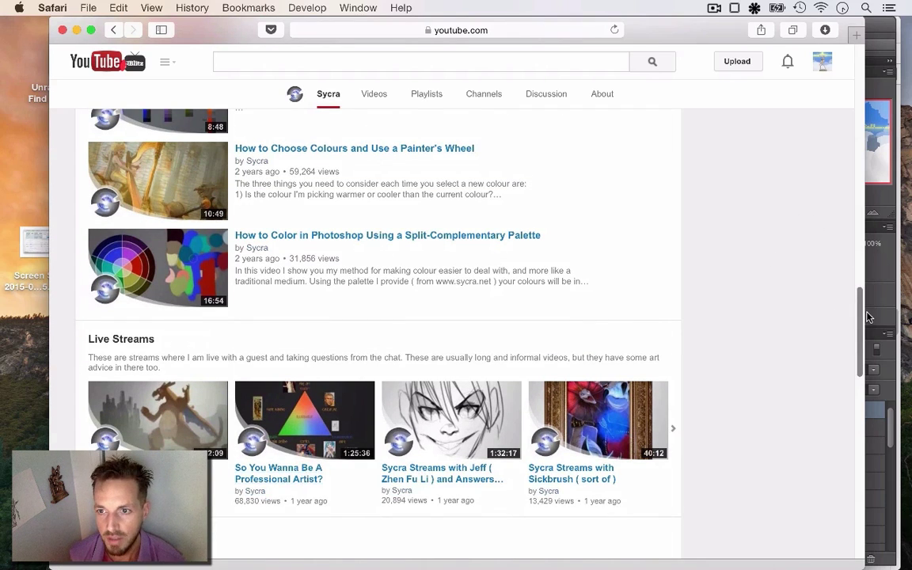
left_click_drag(860, 328, 861, 285)
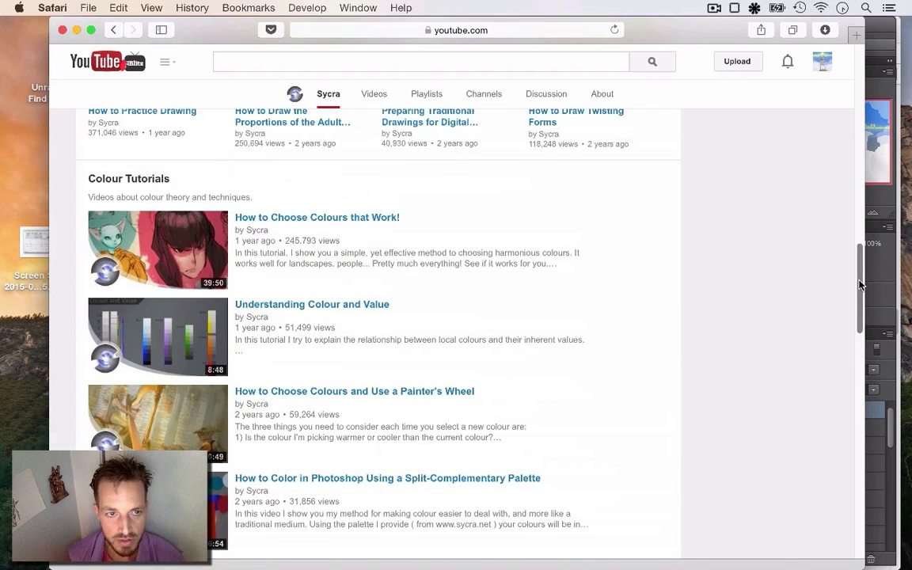
scroll(773, 259, "down", 2)
scroll(760, 228, "up", 1)
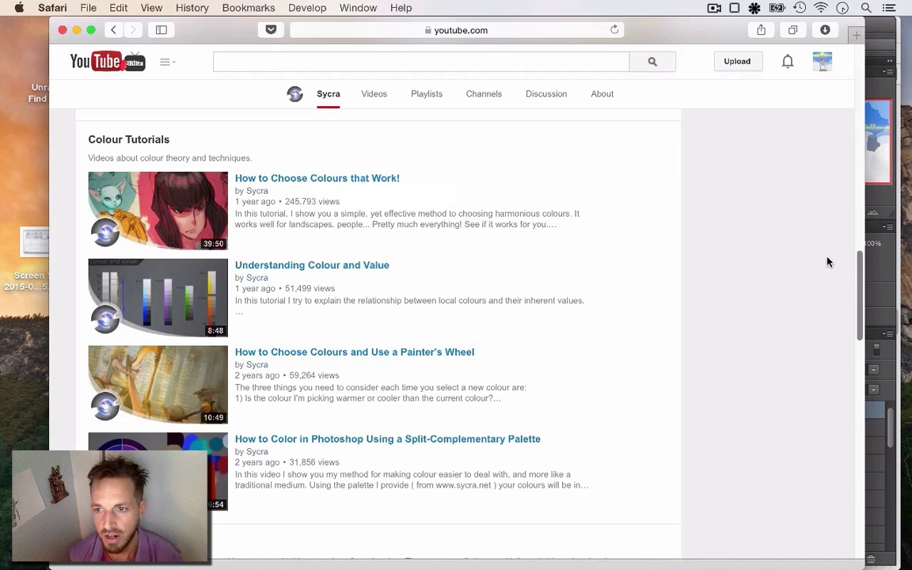
left_click_drag(859, 274, 832, 112)
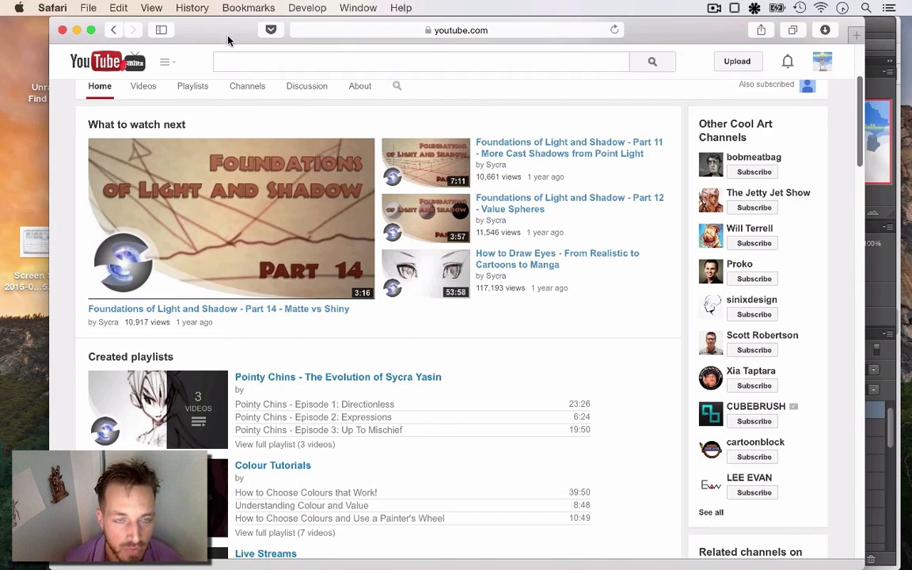
Close the browser window and bring Photoshop CS6 with Backdrop.psd to the front
key("super+w")
key("super+Tab")
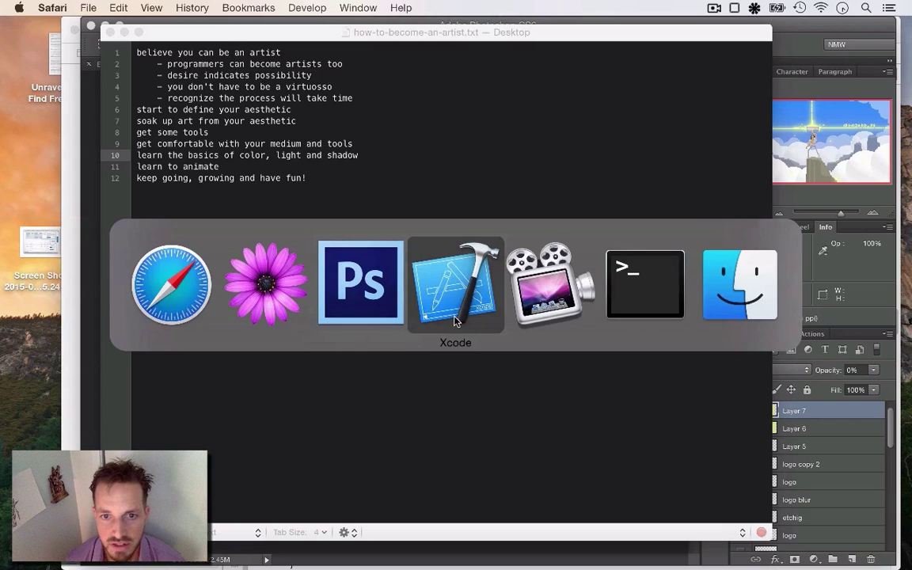
left_click(363, 289)
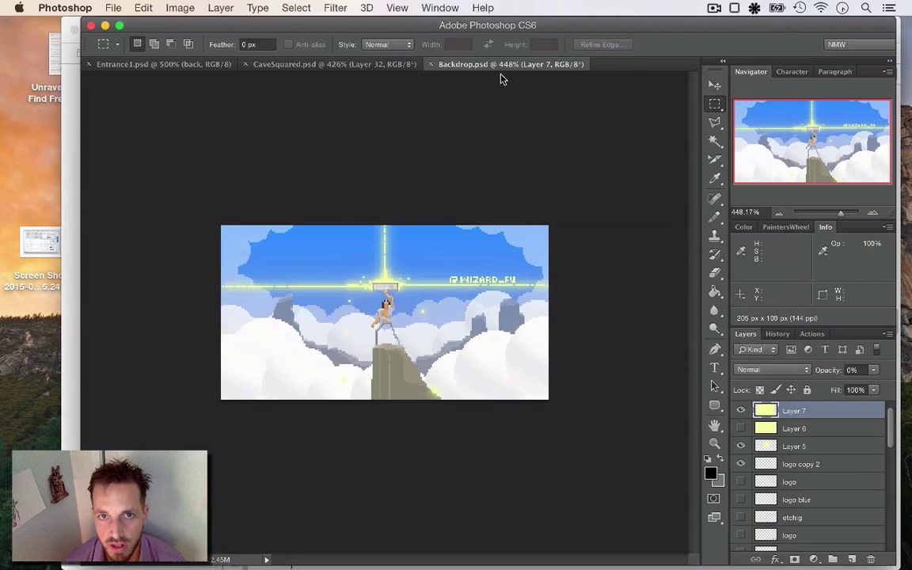
Start a new document and enter 512 × 512 pixels as a first size
left_click(114, 8)
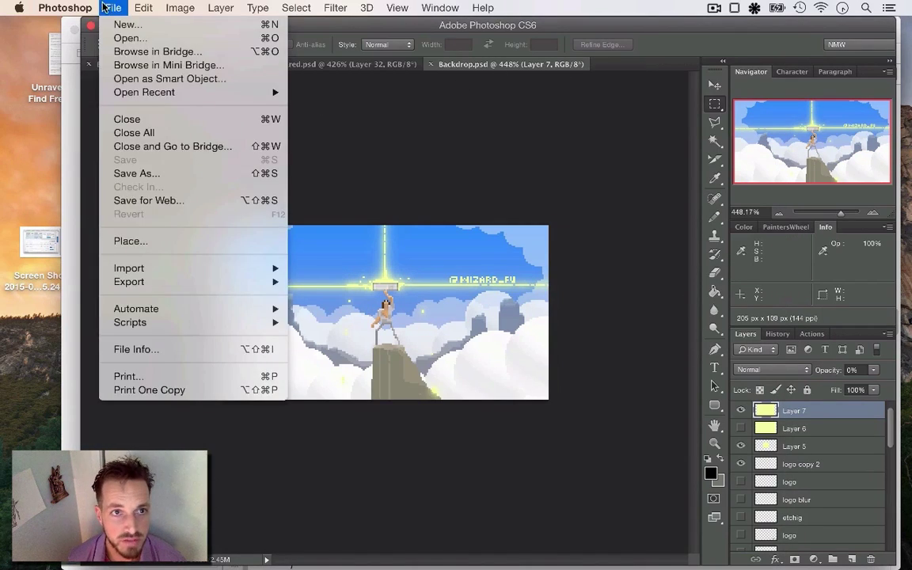
left_click(127, 24)
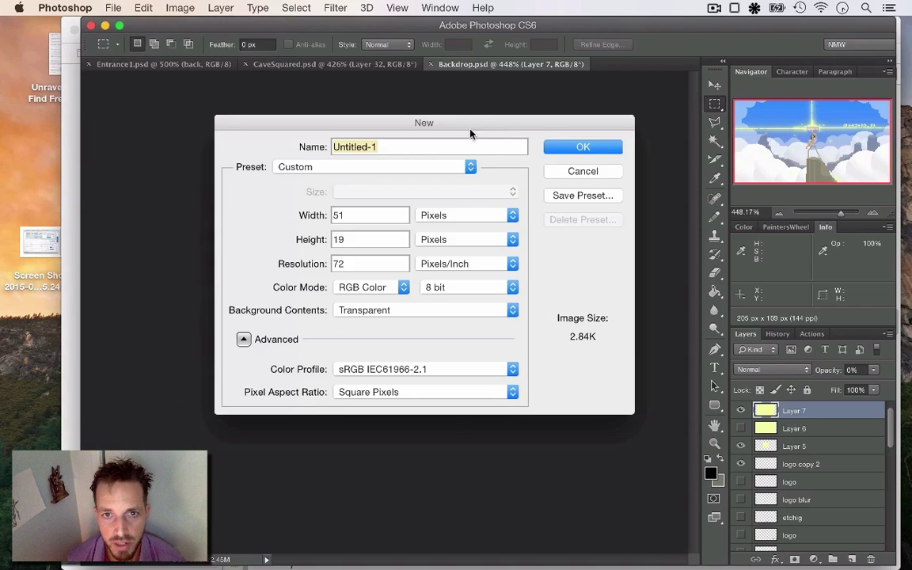
left_click_drag(423, 120, 437, 121)
key("Tab")
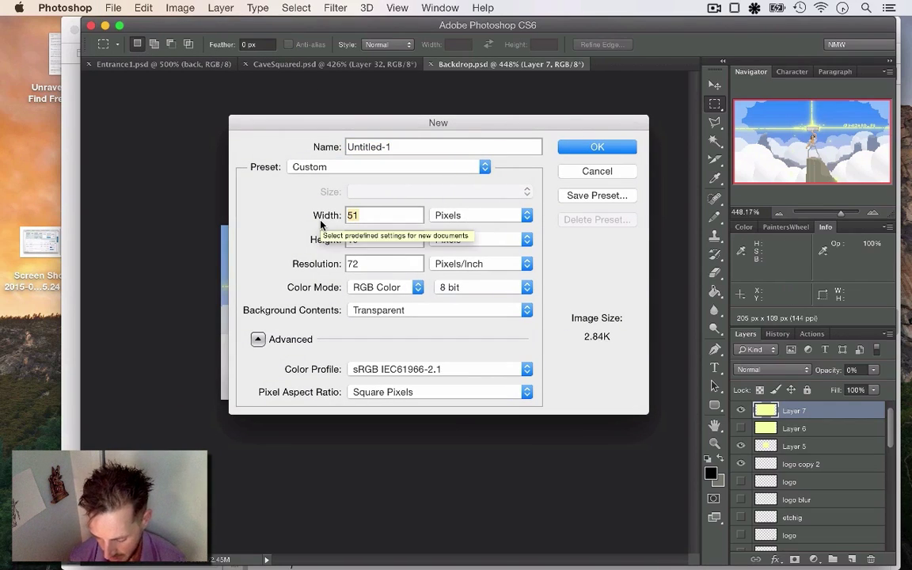
type("10")
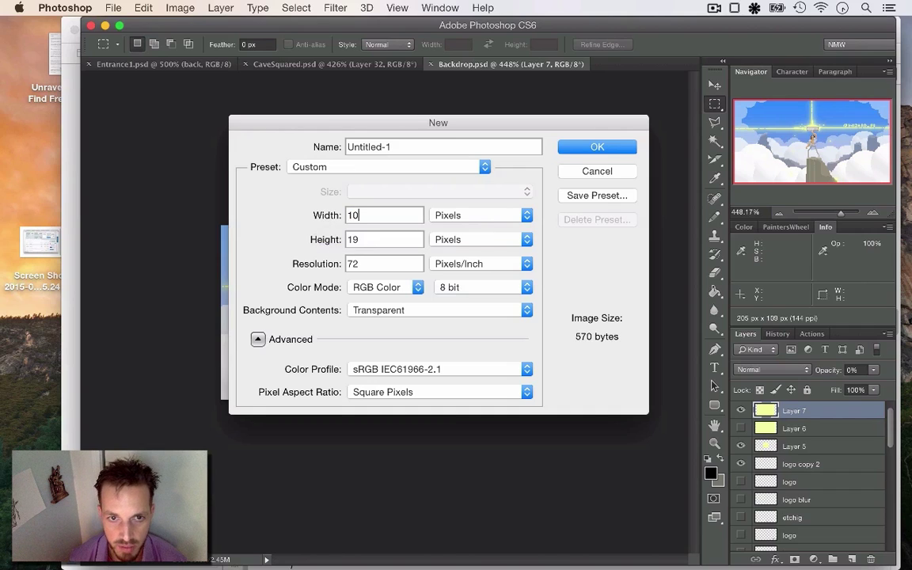
key("BackSpace")
key("BackSpace")
type("512")
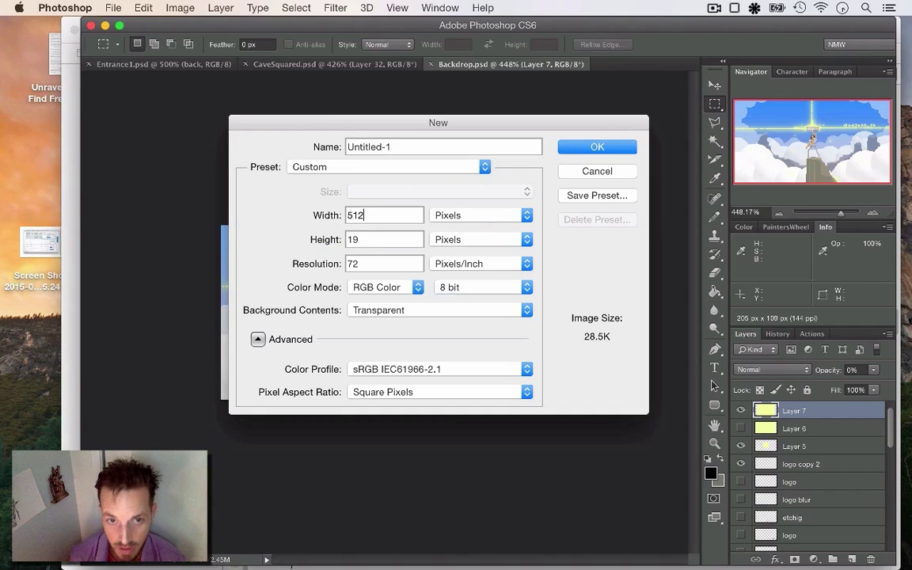
key("Tab")
type("512")
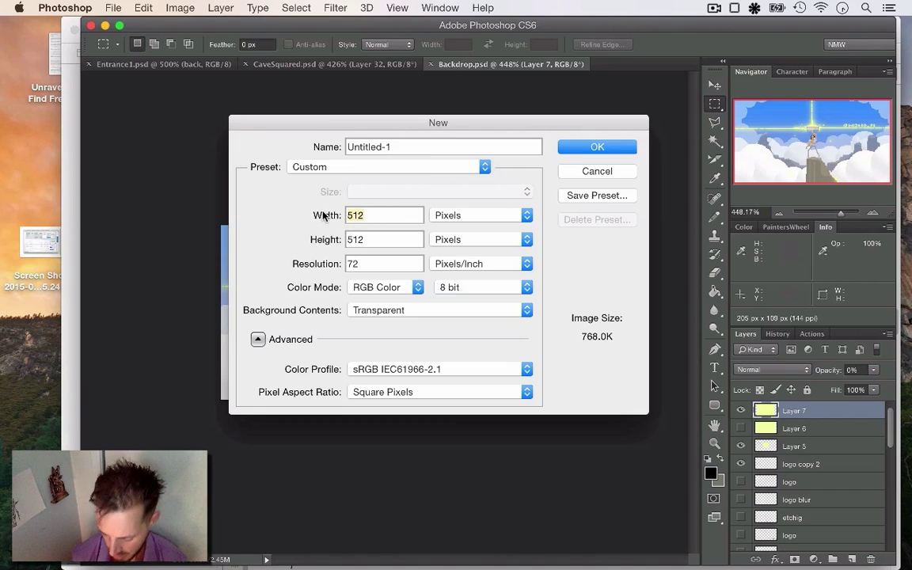
Change the size to 128 × 128 pixels with a transparent background and create the document
type("256")
key("Tab")
type("256")
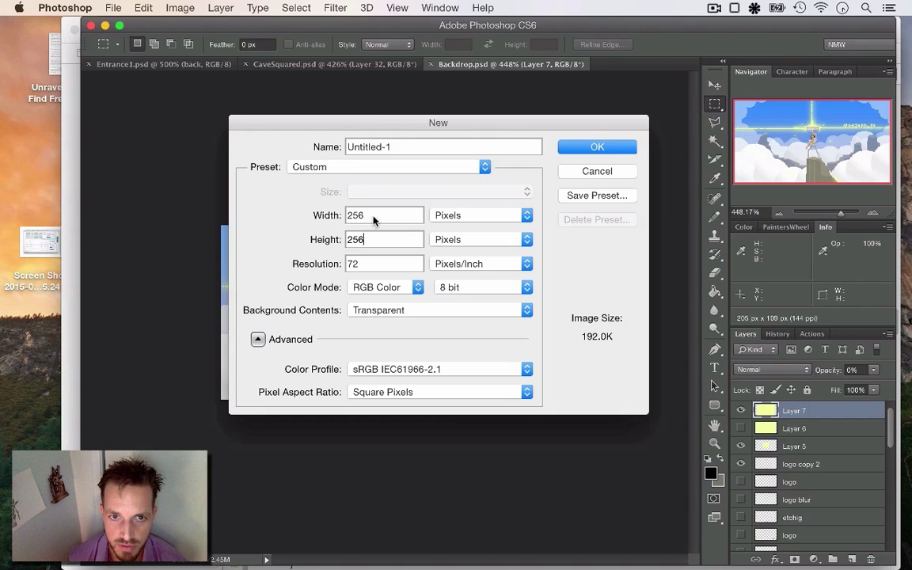
key("shift+Tab")
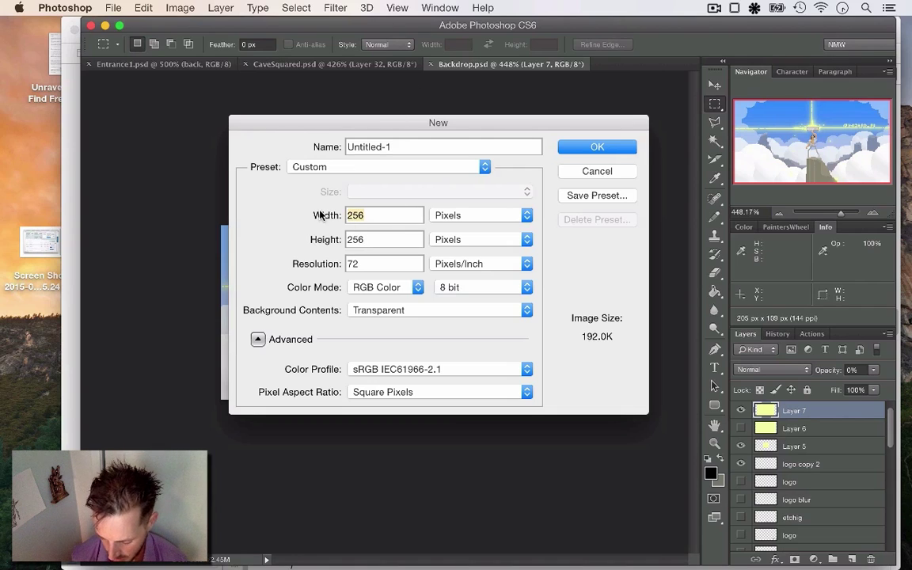
type("128")
key("Tab")
type("12")
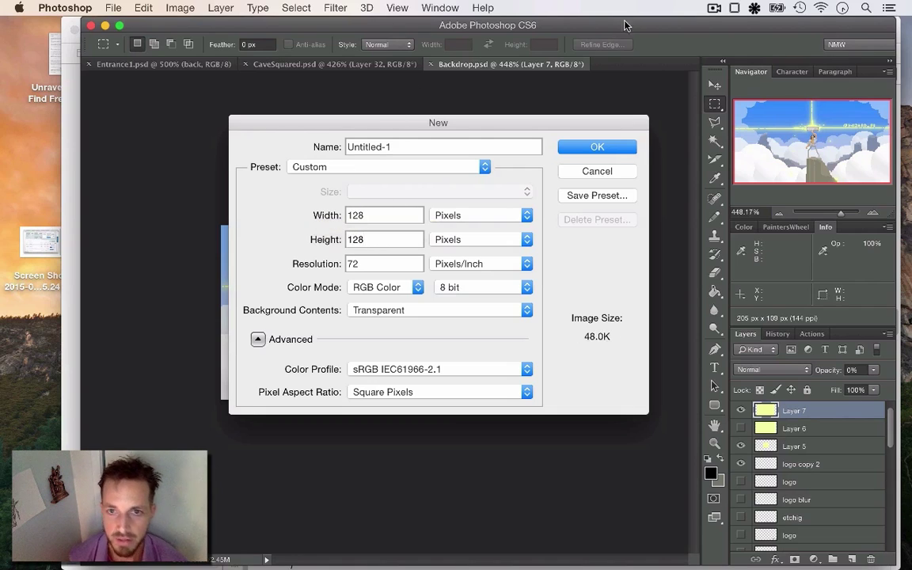
type("8")
left_click(597, 148)
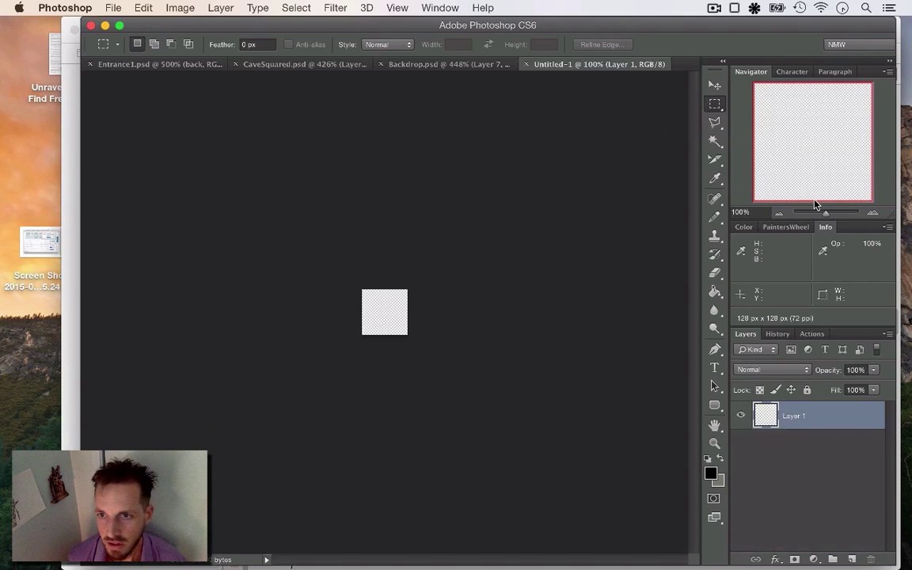
Zoom to about 777% with the Navigator slider so the blank canvas fills the window
left_click_drag(828, 216, 840, 220)
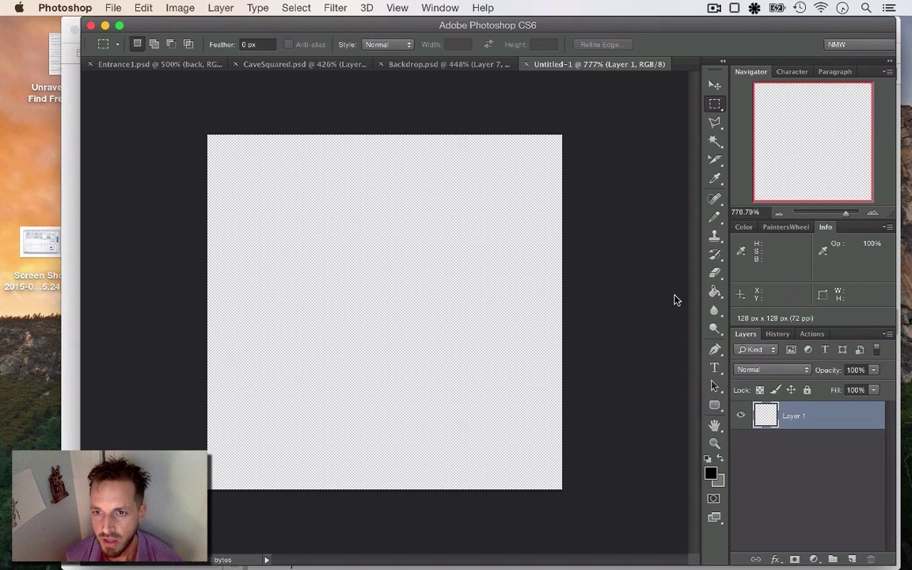
Select the Pencil at 90 px and set the foreground colour to bright purple #e87cf8
key("b")
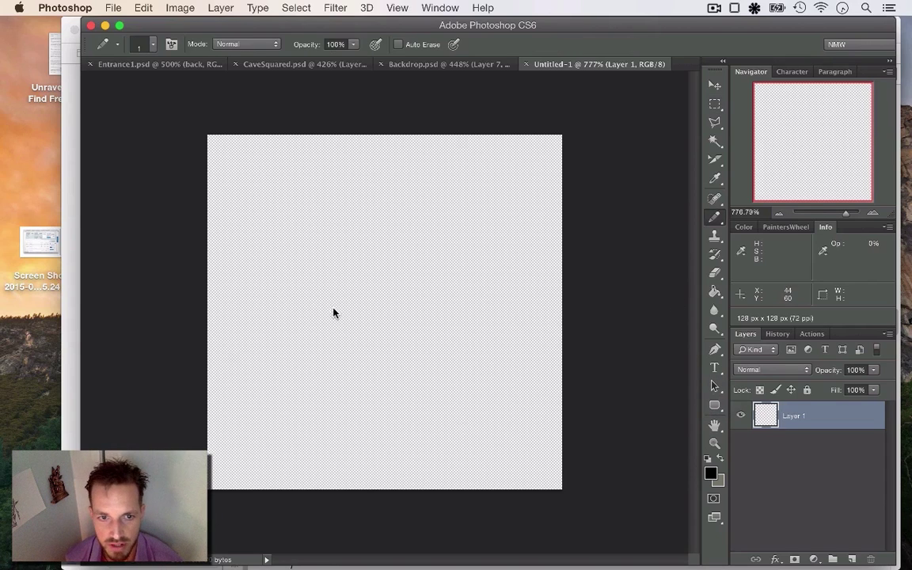
key("bracketright")
key("bracketright")
key("bracketright")
key("bracketright")
key("bracketright")
key("bracketright")
key("bracketright")
key("bracketright")
key("bracketright")
key("bracketright")
key("bracketright")
key("bracketright")
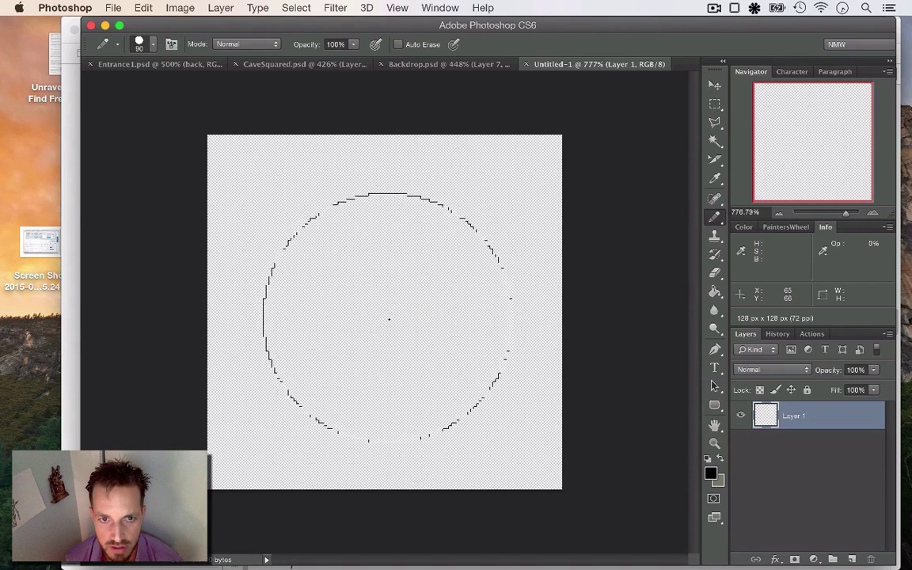
left_click(710, 474)
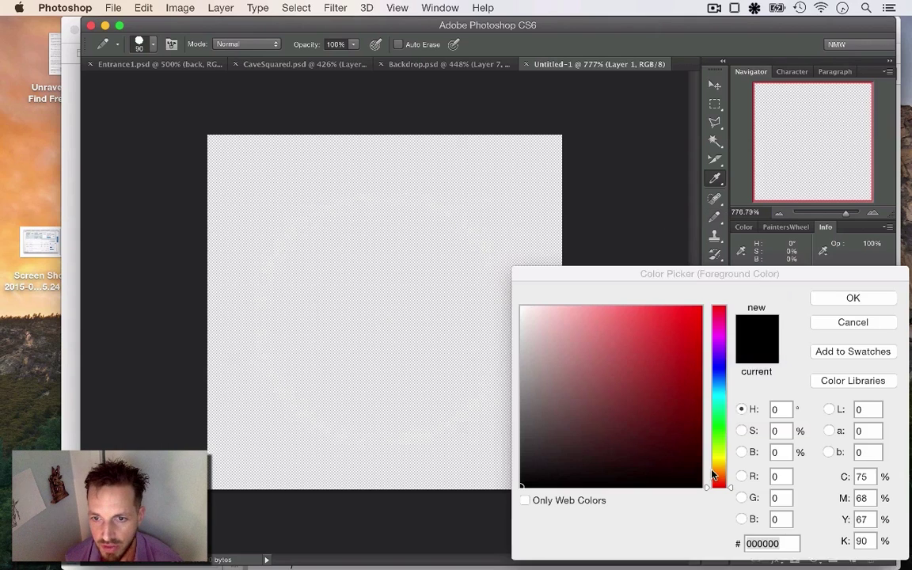
left_click_drag(614, 398, 611, 393)
left_click_drag(723, 491, 727, 358)
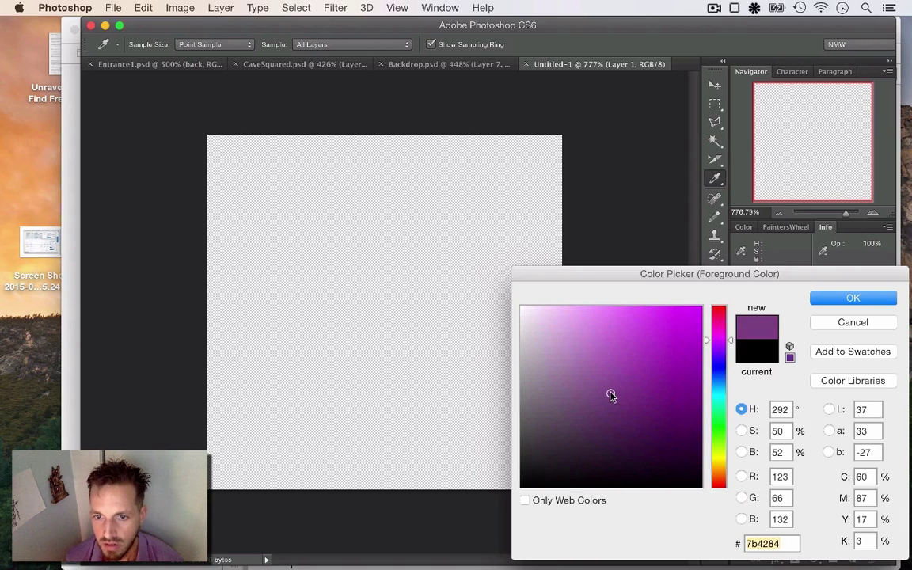
mouse_move(611, 394)
left_mouse_down()
mouse_move(619, 346)
mouse_move(612, 313)
left_mouse_up()
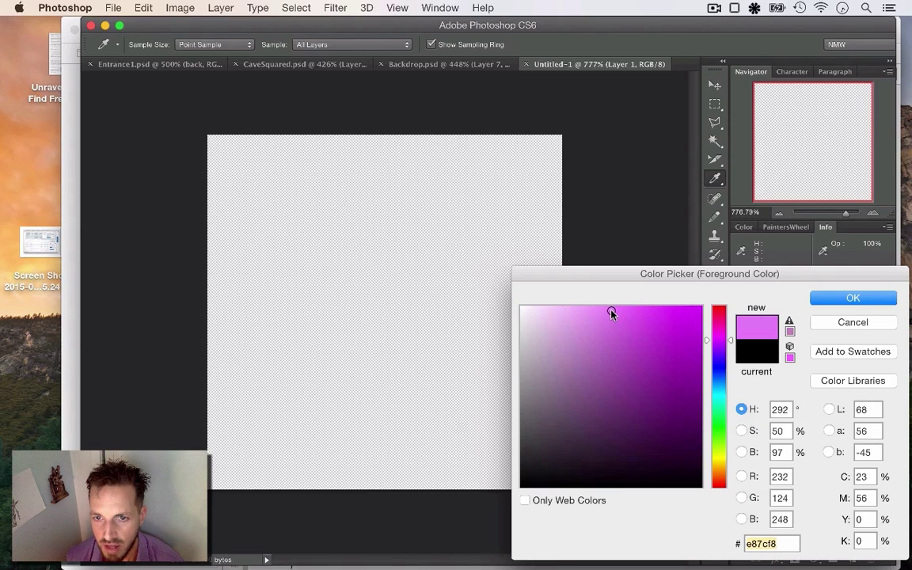
left_click(850, 299)
key("b")
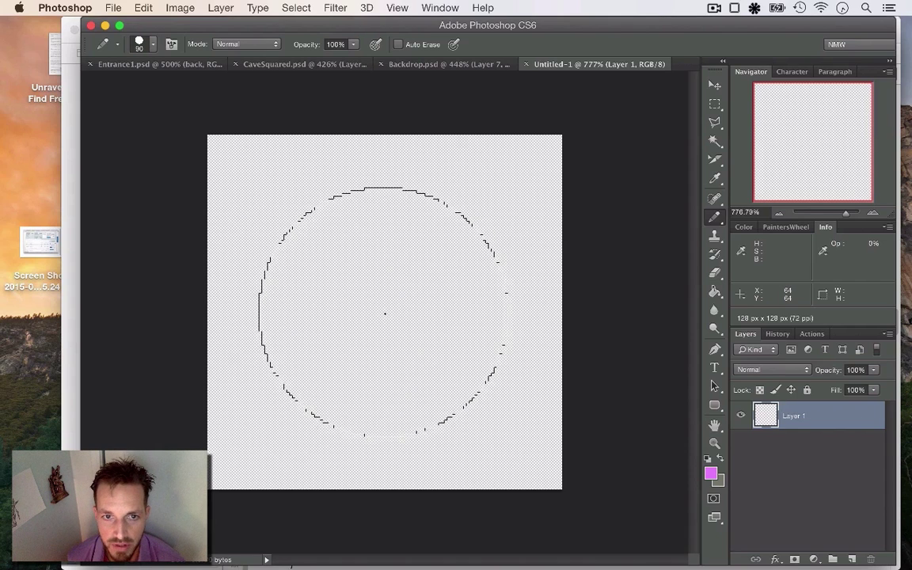
Stamp one solid 90 px purple circle in the middle of the canvas
left_click(384, 315)
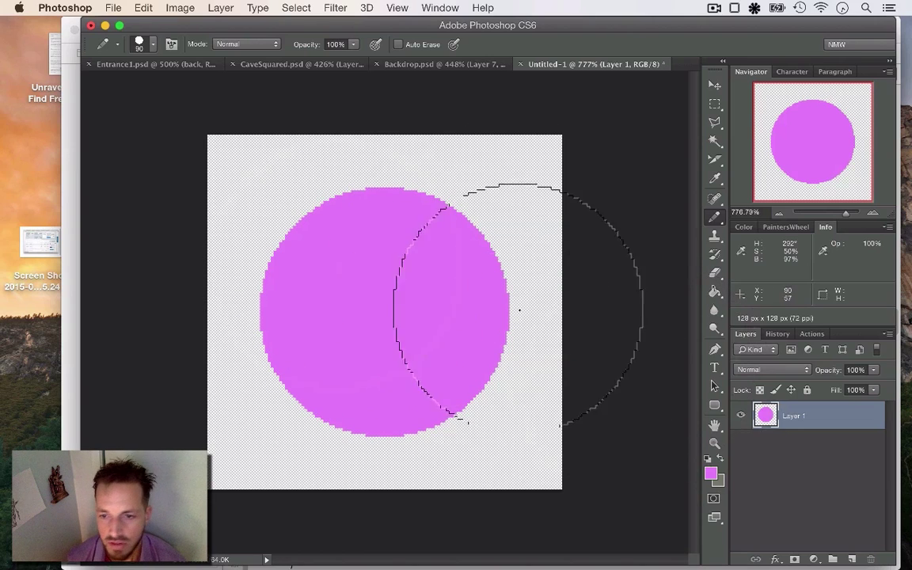
Lighten the foreground colour to a pale pink and shrink the pencil to 36
left_click(712, 475)
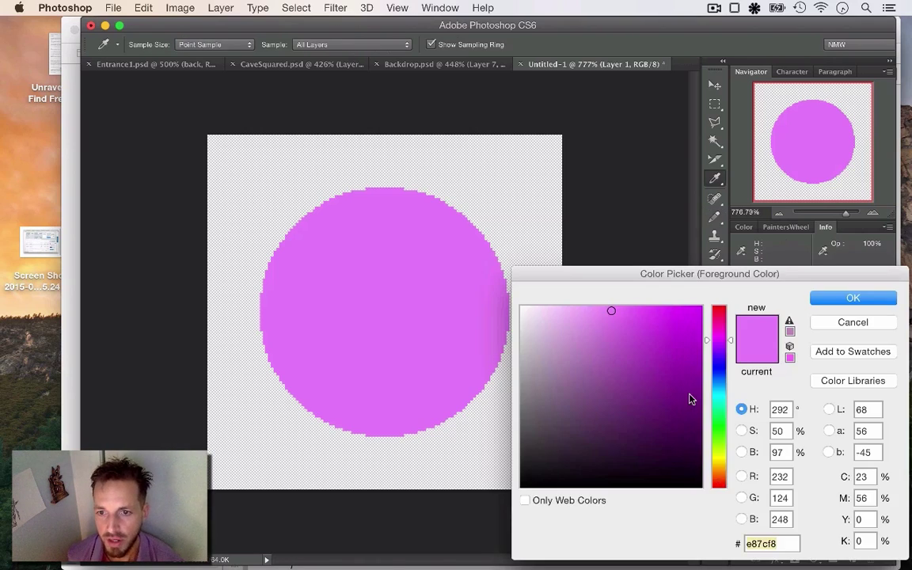
left_click_drag(611, 314, 587, 313)
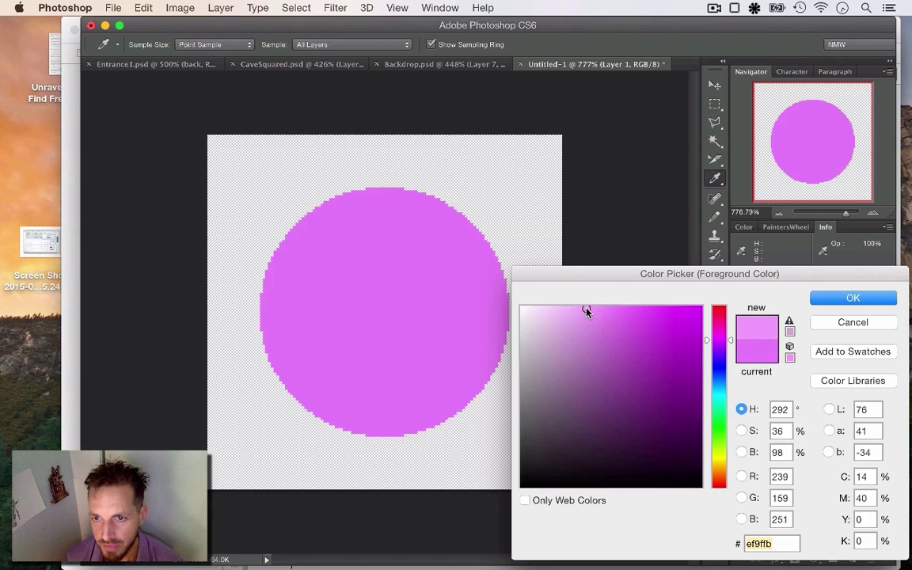
left_click(826, 300)
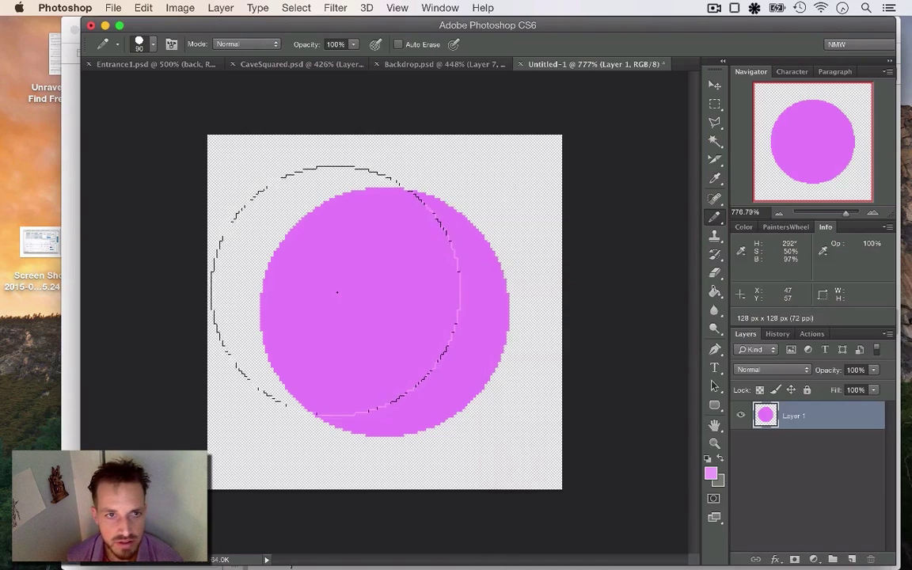
left_click_drag(337, 280, 301, 281)
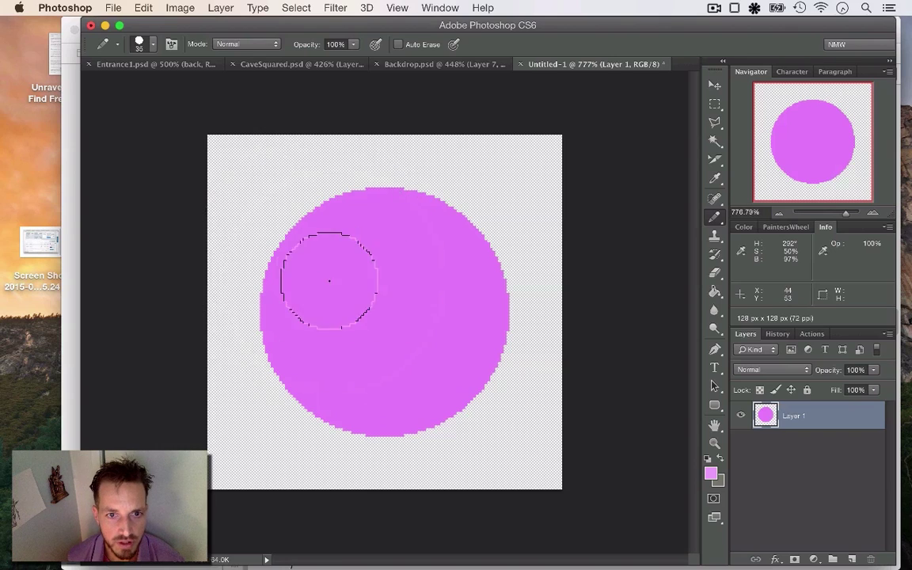
Switch to the Brush Tool with a soft round 50 px tip at 0% hardness
left_click(715, 219)
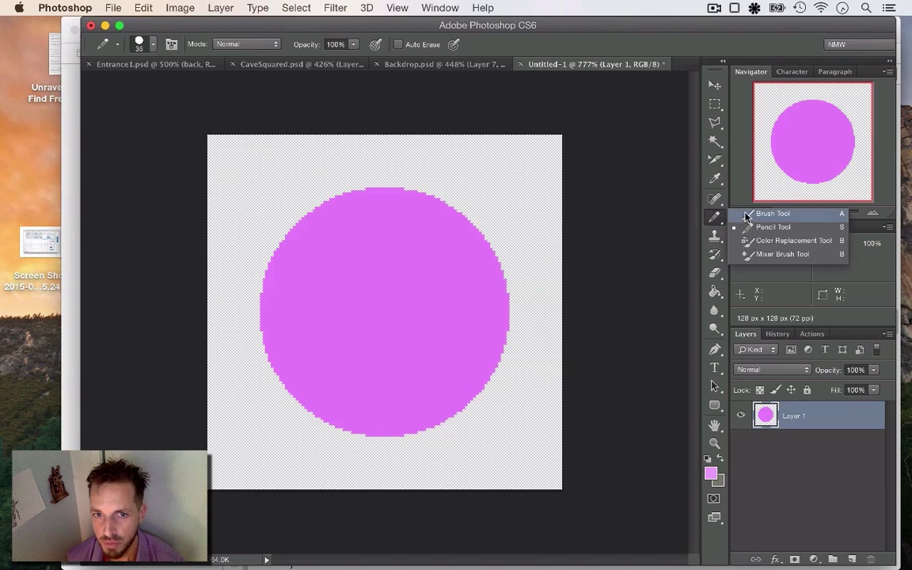
left_click(771, 214)
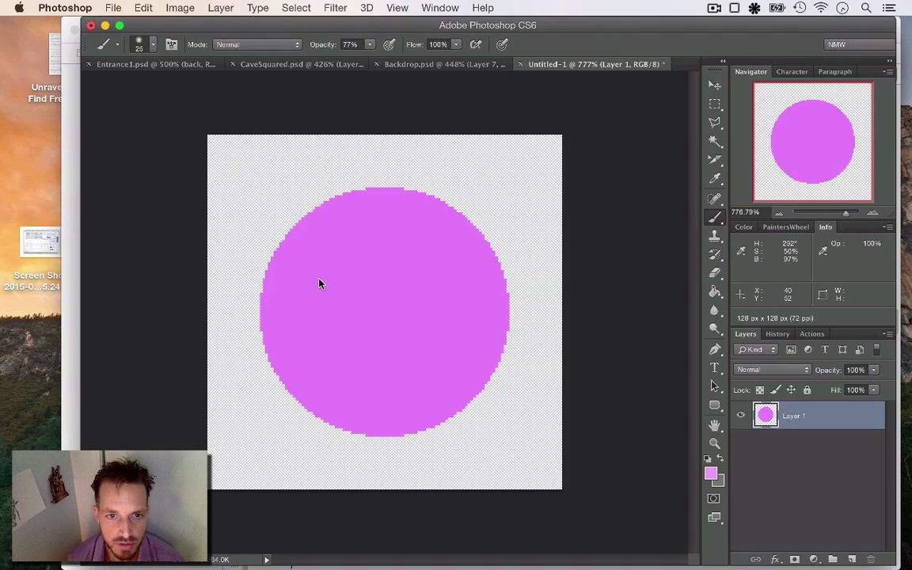
left_click(149, 44)
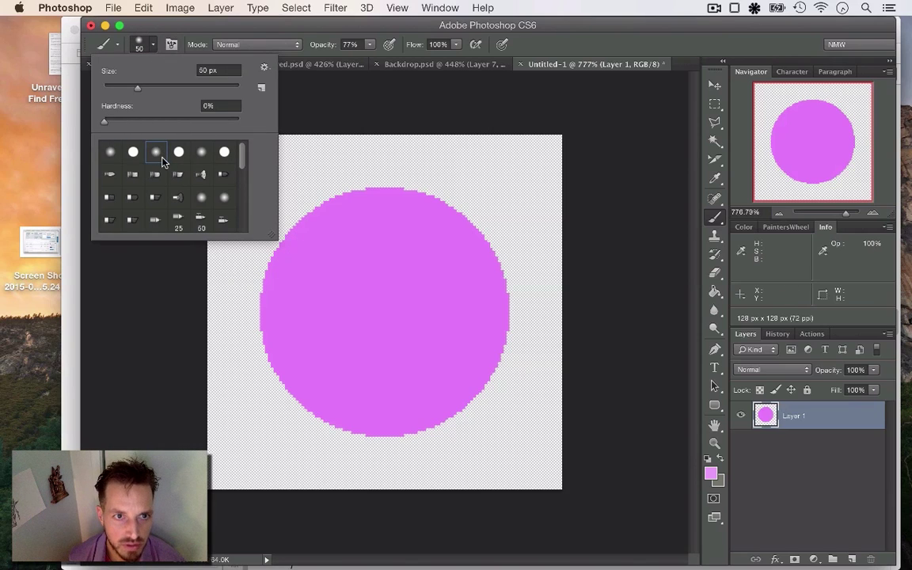
left_click(181, 34)
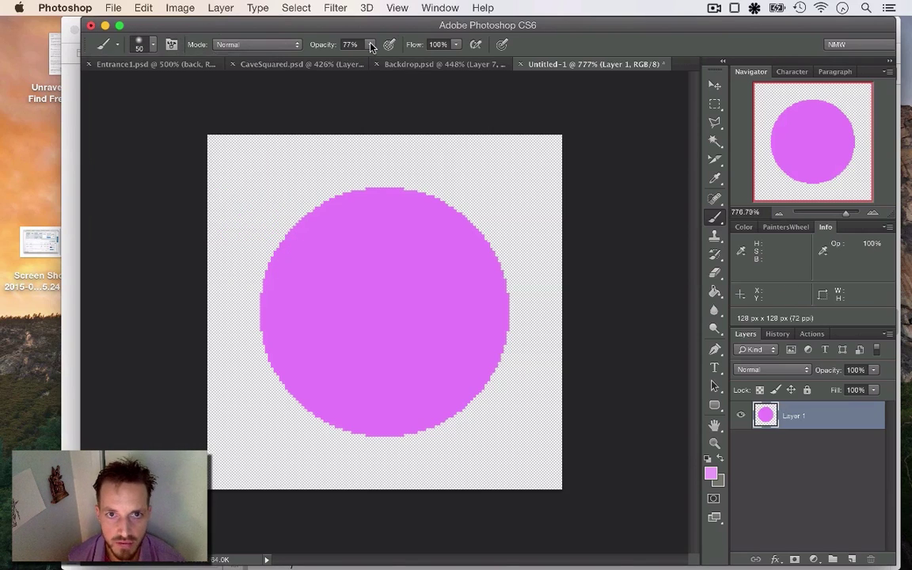
Lower brush opacity to 4% and dab two faint highlights inside the circle
left_click(369, 45)
left_click_drag(332, 51, 338, 59)
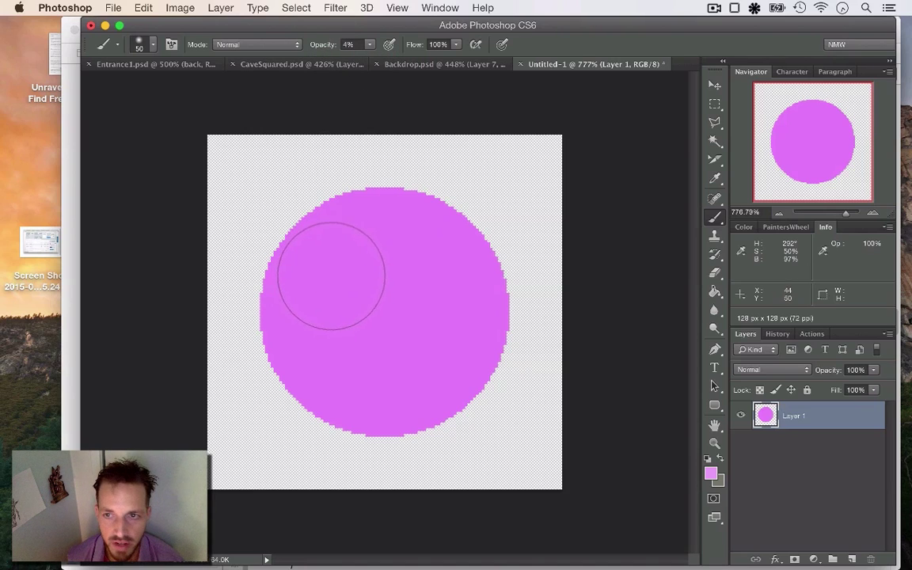
left_click(329, 269)
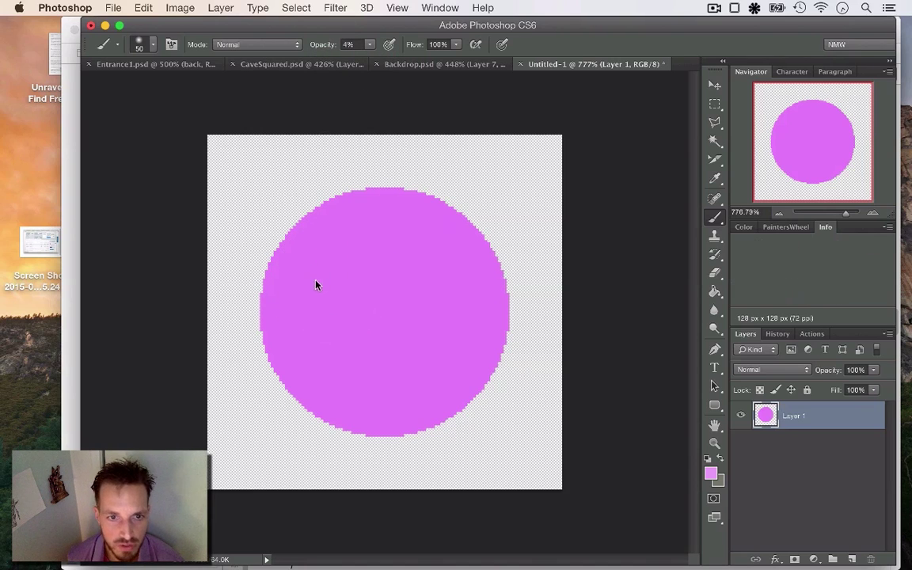
left_click(313, 269)
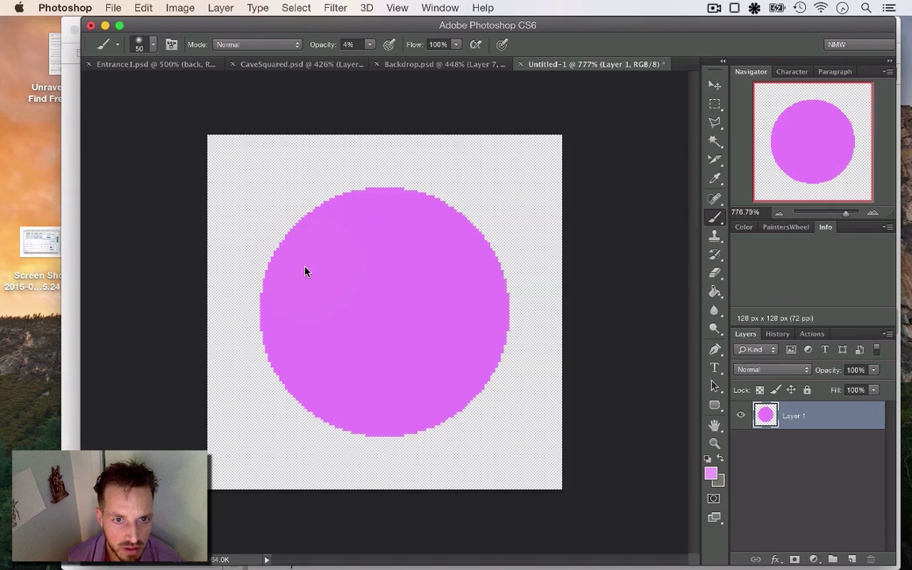
Pick a lighter pink and brush a soft highlight across the circle's upper-left
left_click(711, 473)
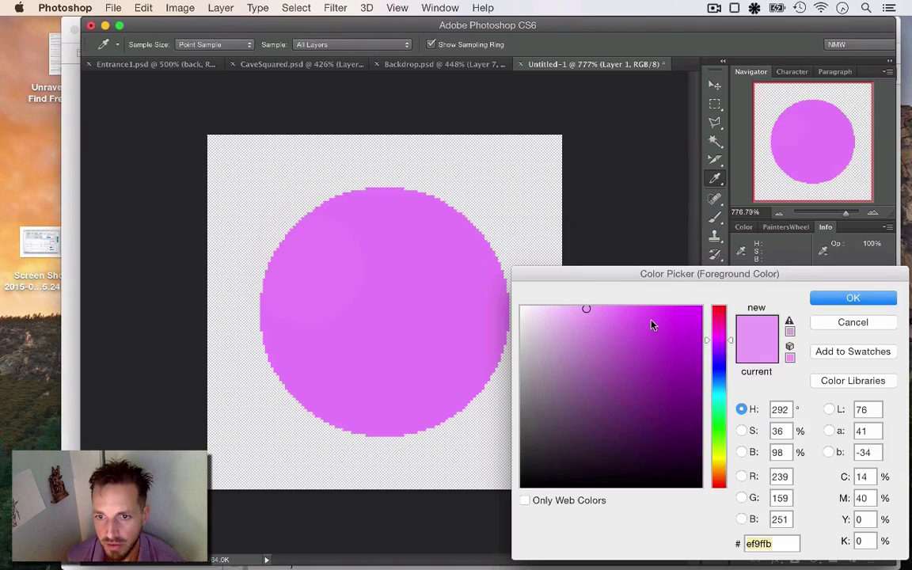
left_click_drag(575, 315, 560, 307)
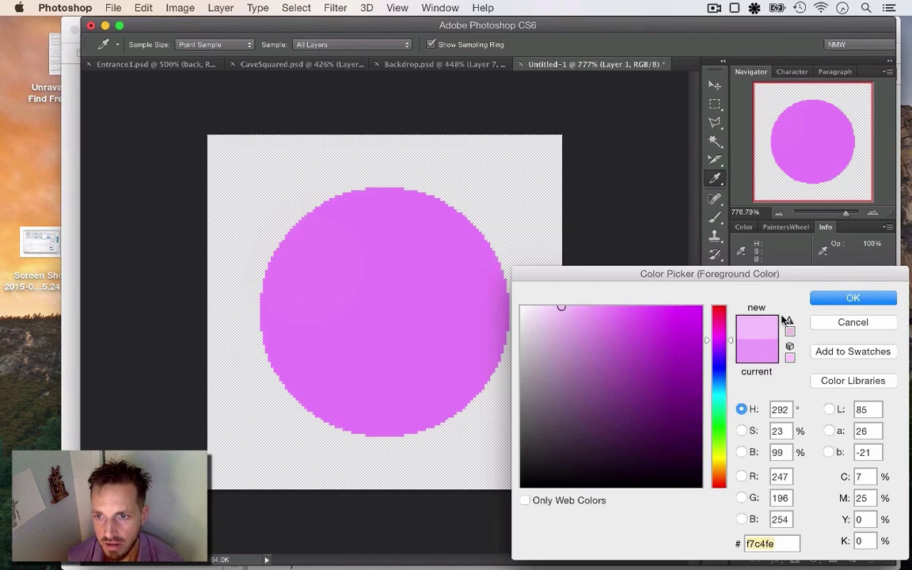
key("Return")
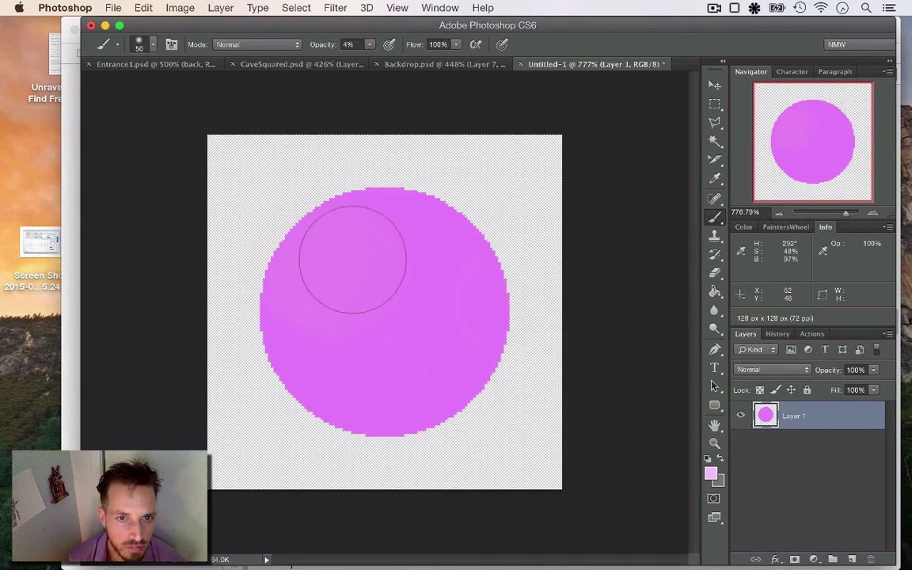
mouse_move(352, 254)
left_mouse_down()
mouse_move(331, 264)
mouse_move(344, 249)
mouse_move(328, 254)
left_mouse_up()
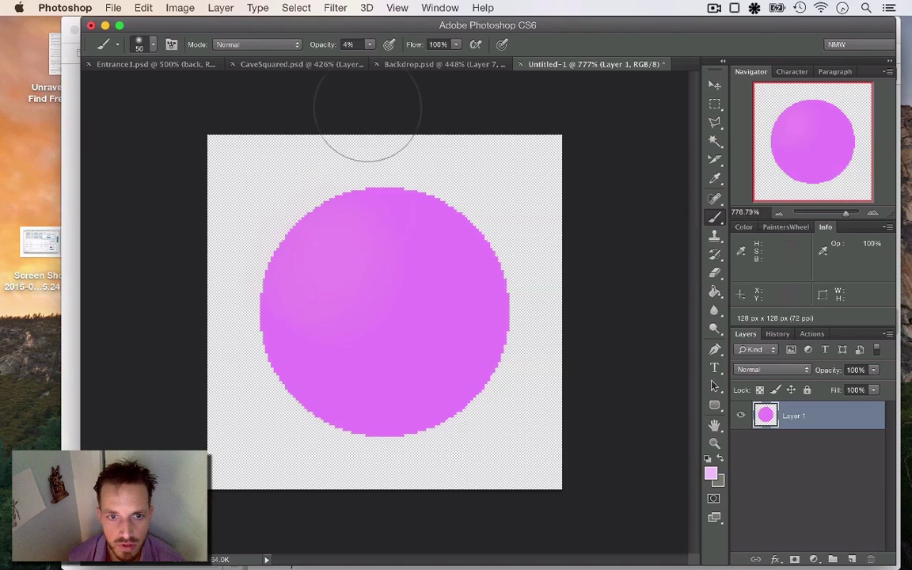
Raise opacity to 10% for another highlight dab, then set it to 8% and undo
left_click(370, 45)
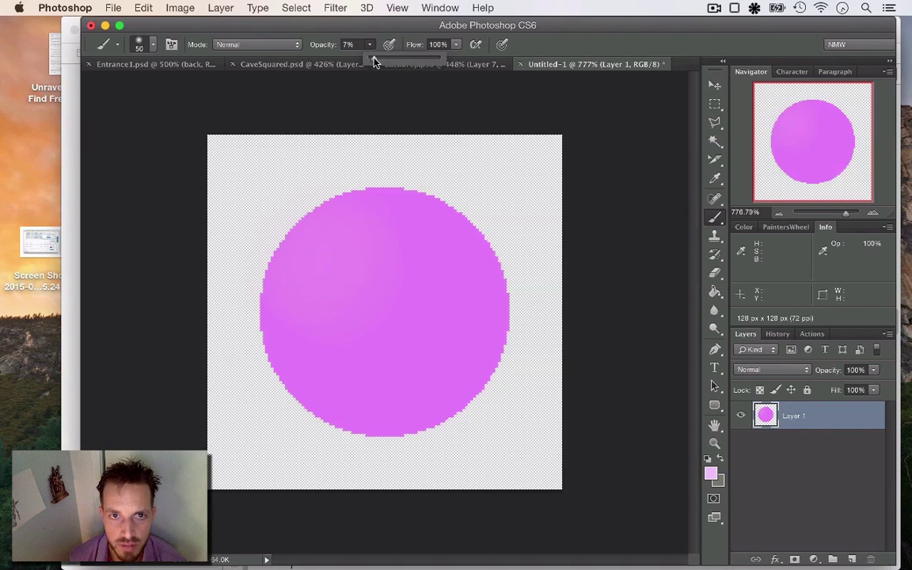
left_click_drag(375, 62, 377, 62)
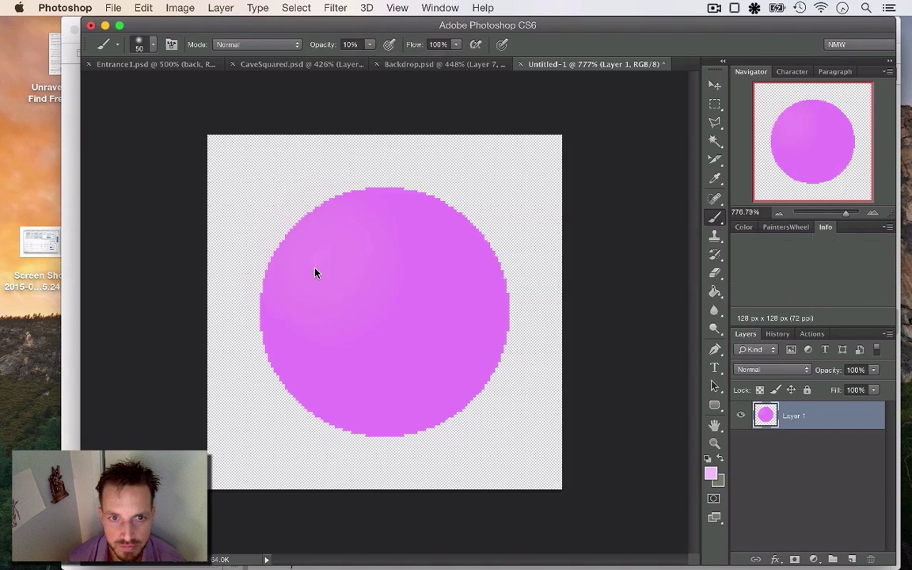
left_click(341, 255)
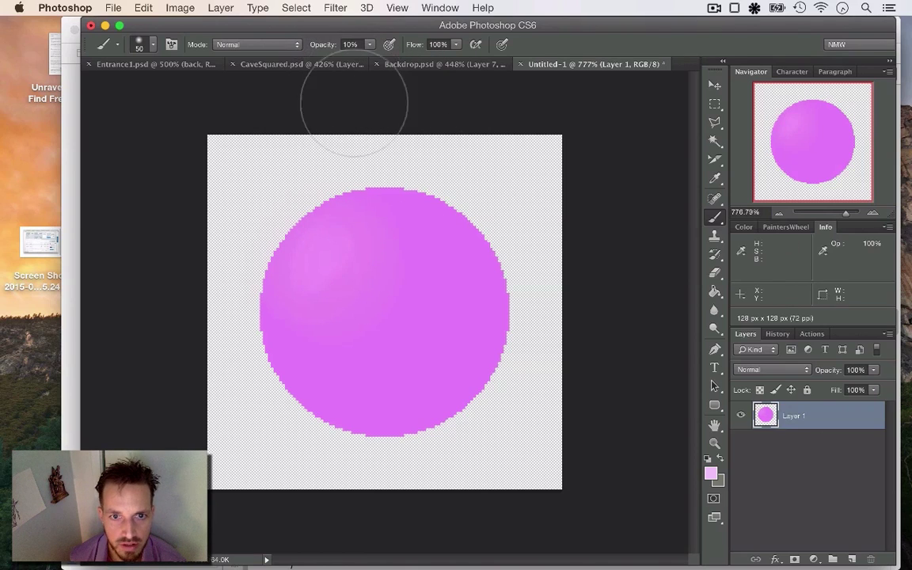
left_click(370, 44)
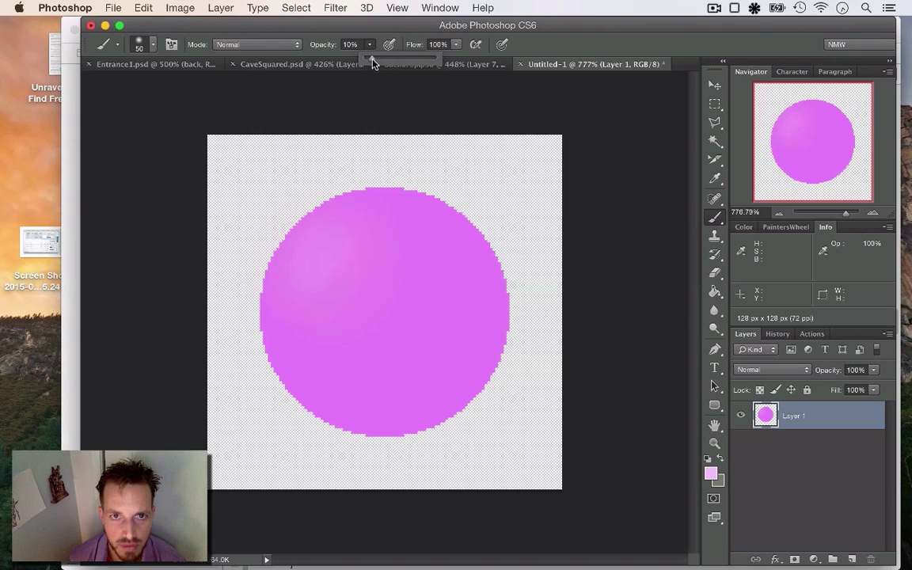
left_click_drag(371, 59, 369, 60)
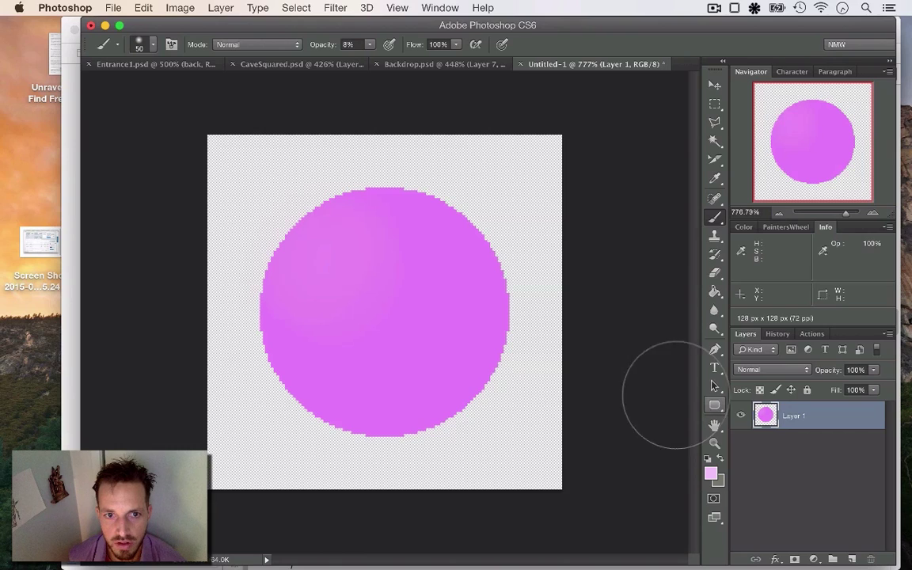
key("super+z")
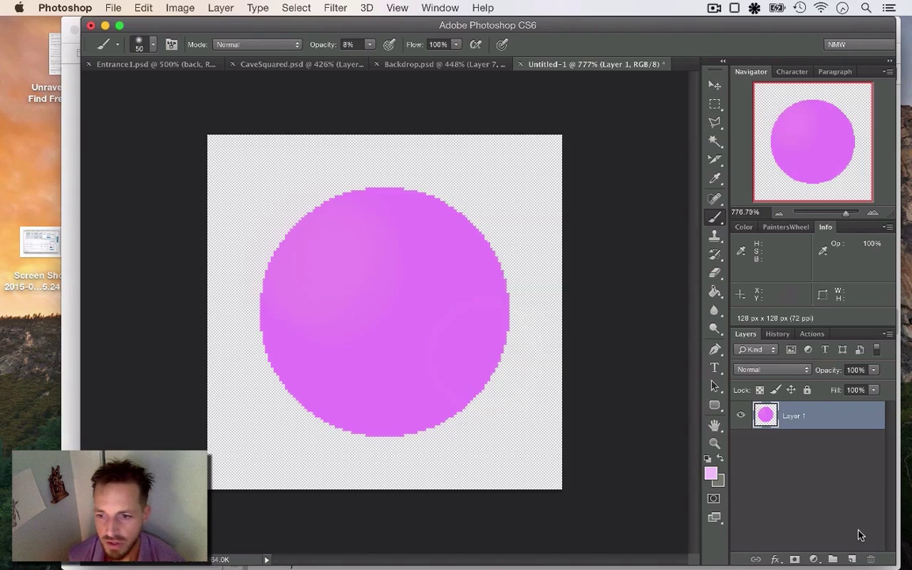
Create a new empty Layer 2 and clip it to the violet circle on Layer 1
left_click(853, 559)
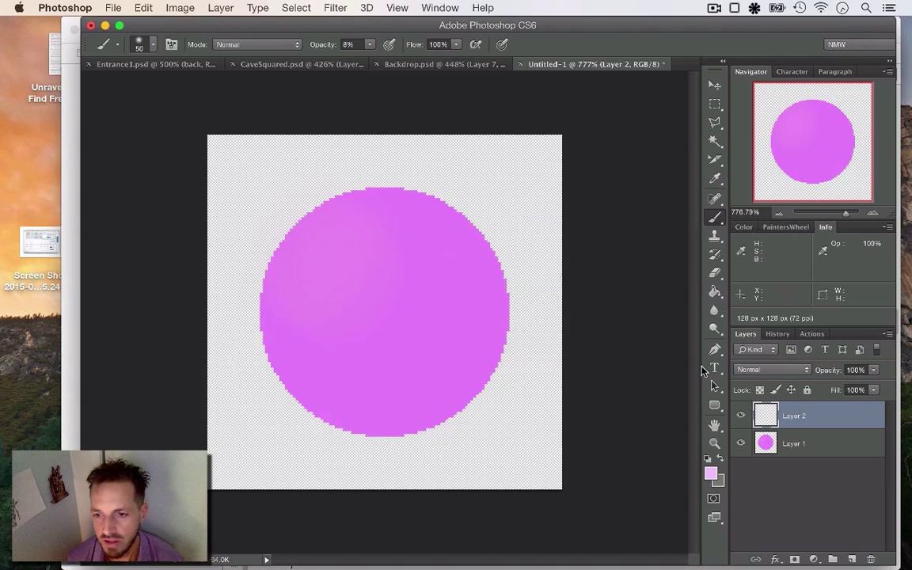
left_click(800, 430, "alt")
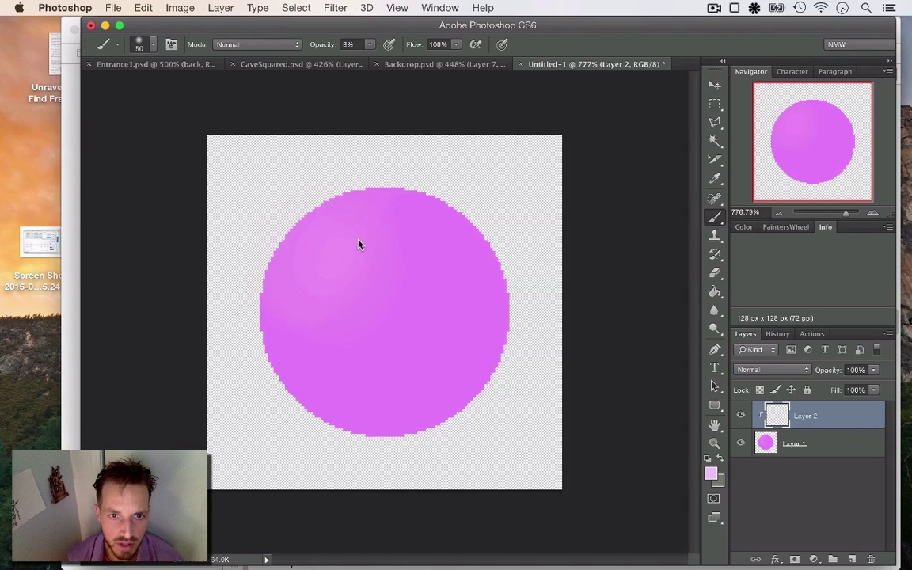
Undo the earlier highlight, then repaint a soft light-pink stroke on the circle's upper-left in Layer 2
key("super+z")
left_click_drag(359, 245, 332, 261)
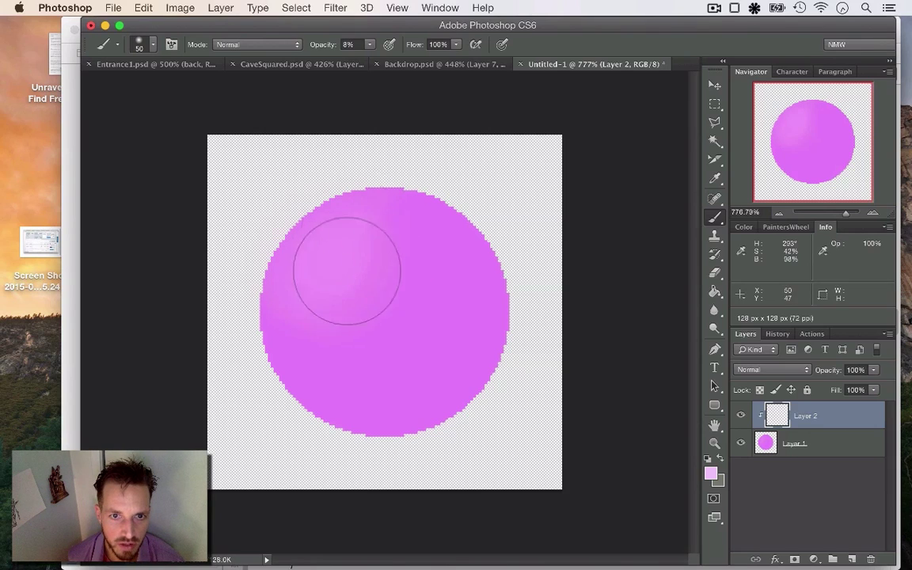